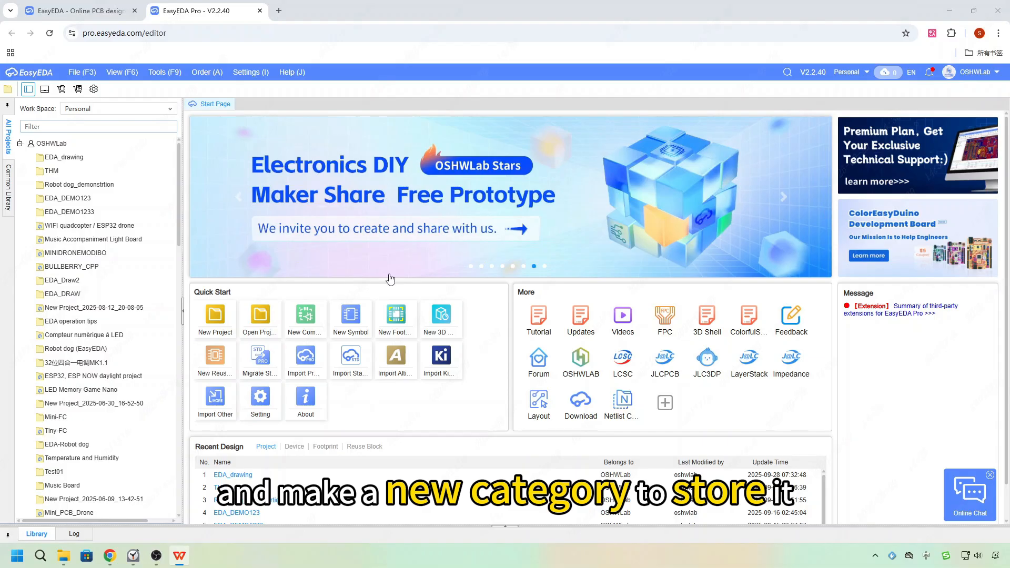
Start a new symbol and, in the category manager, add a primary symbol category named Sub-library.
click(351, 318)
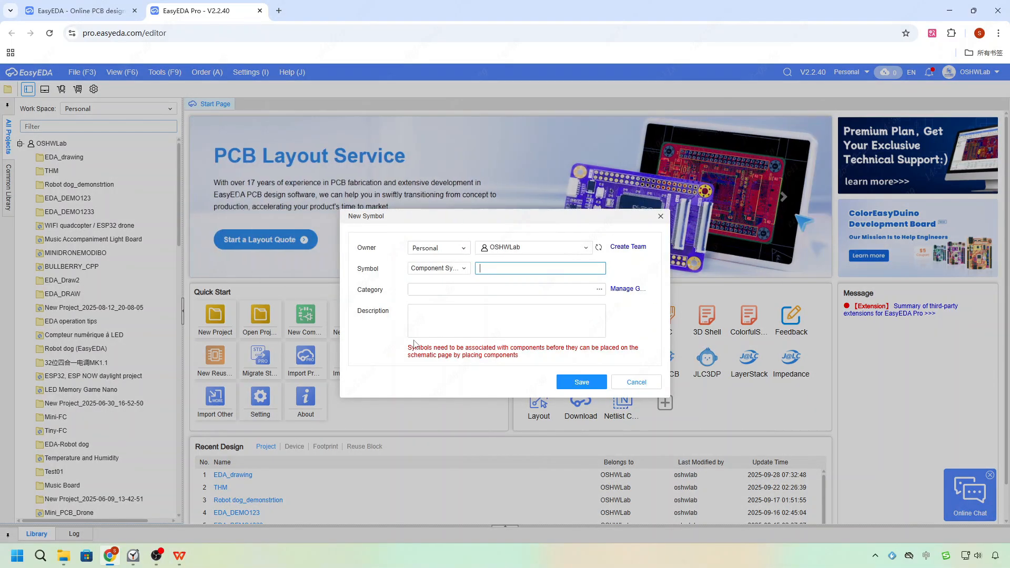
click(627, 289)
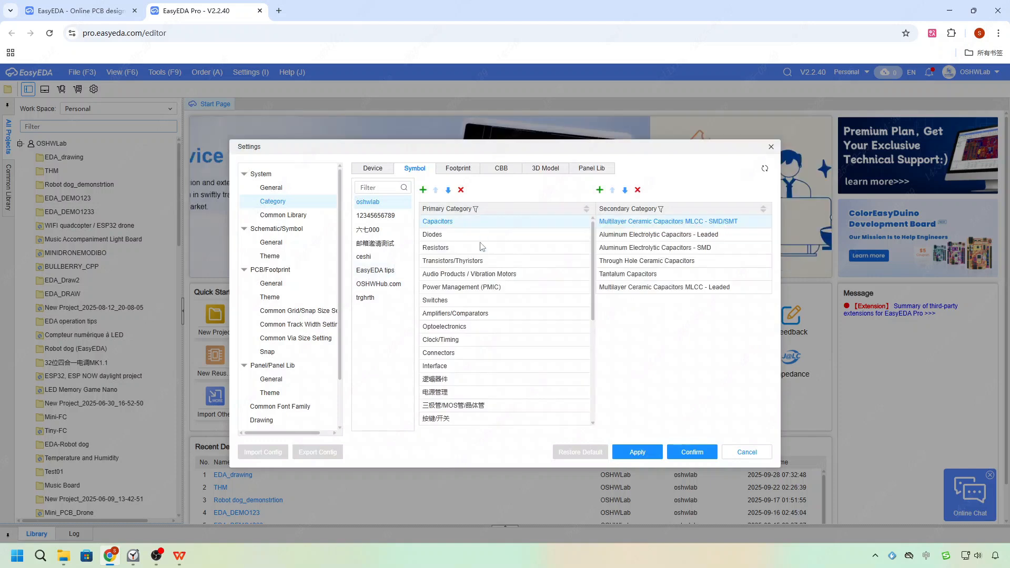
click(423, 189)
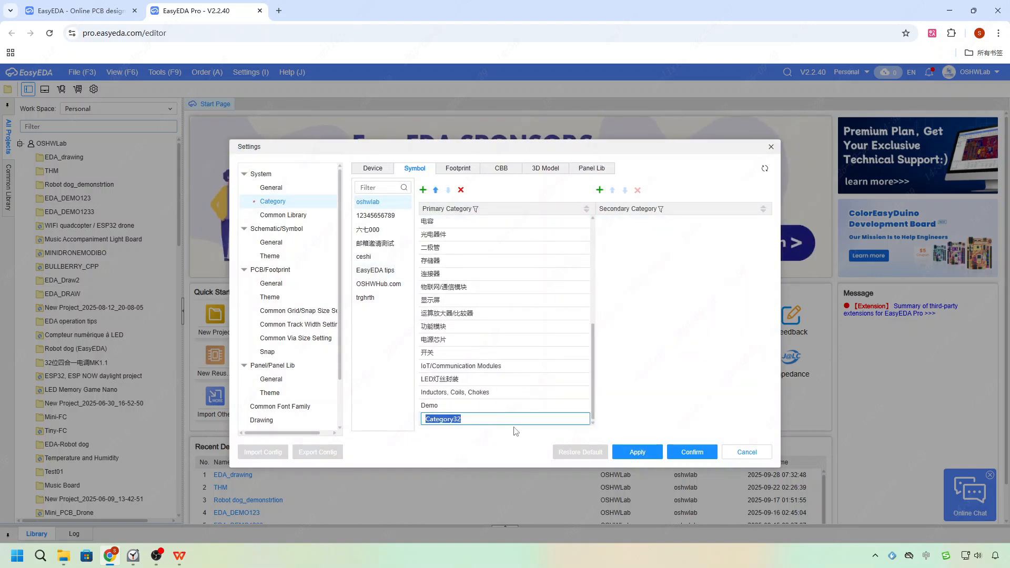
text(Sub-)
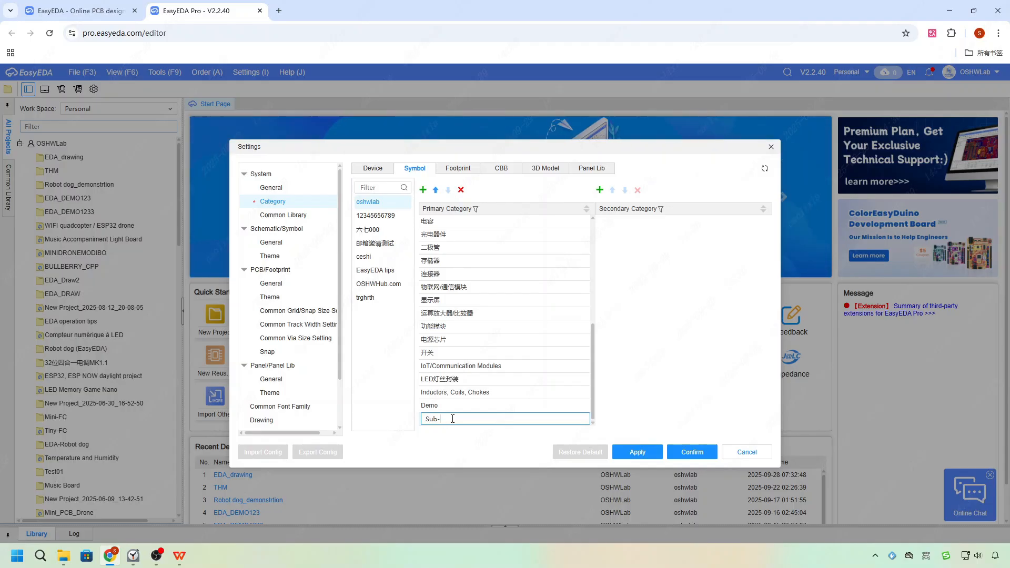
key(shift)
text(ca)
key(BackSpace)
key(BackSpace)
text(library)
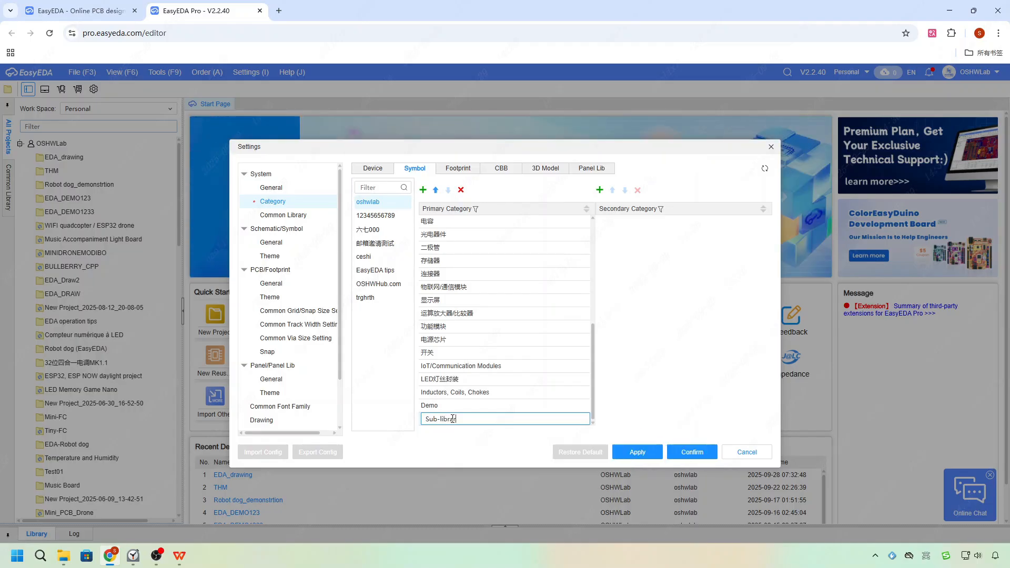
key(Return)
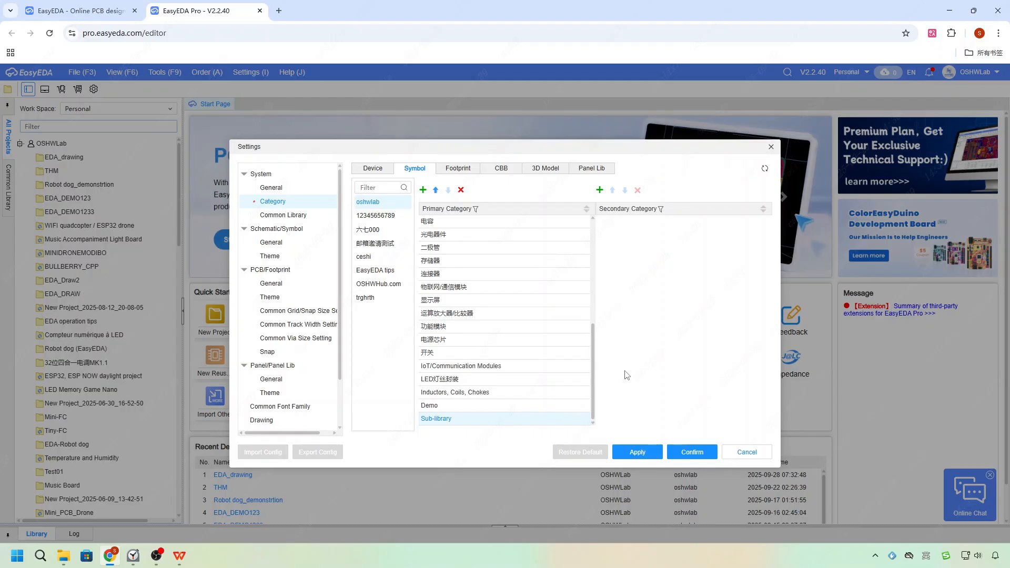
Add a secondary category Sub-component under Sub-library, then apply and confirm the category settings.
click(599, 190)
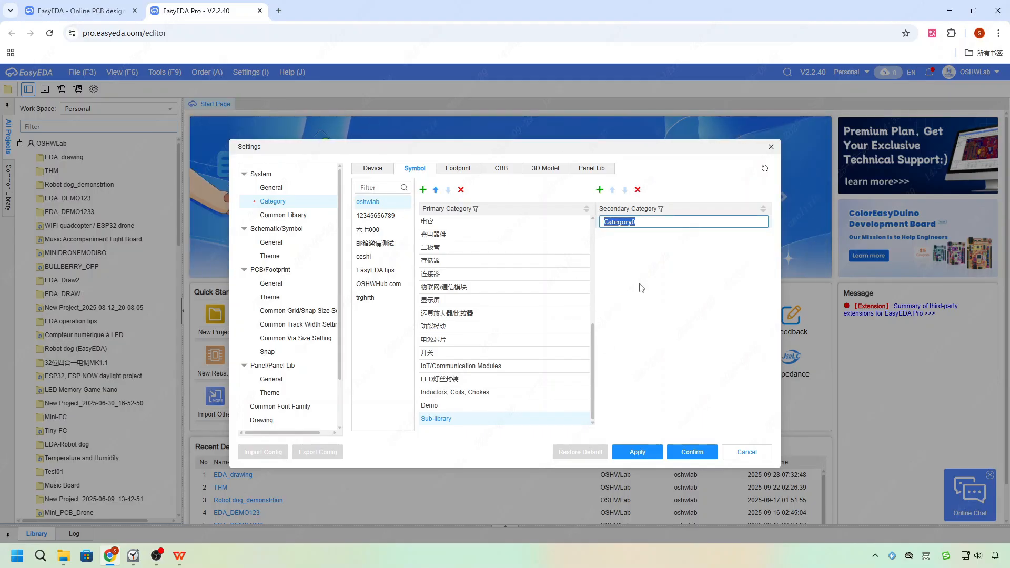
text(sub)
text(ub)
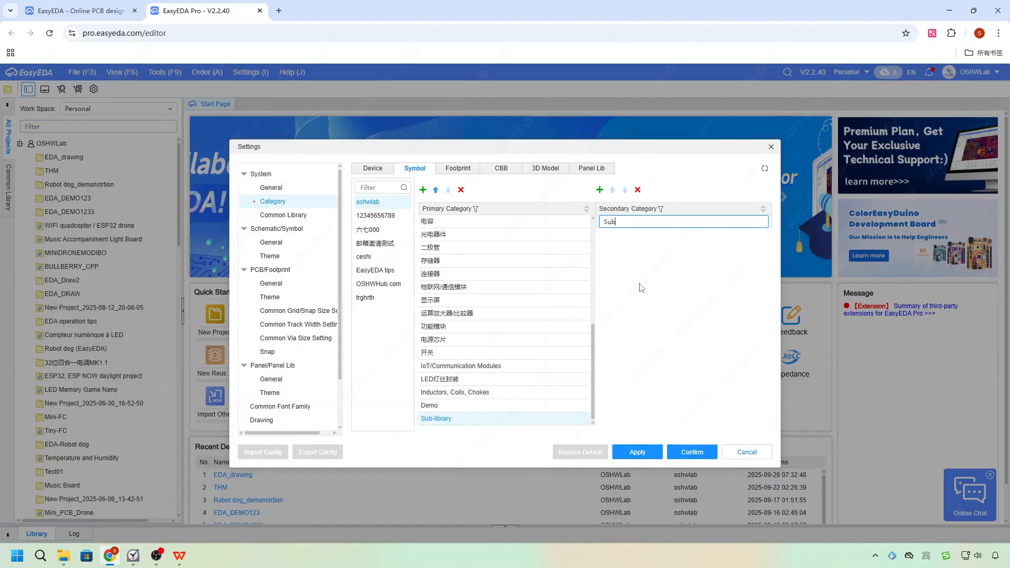
text(-co)
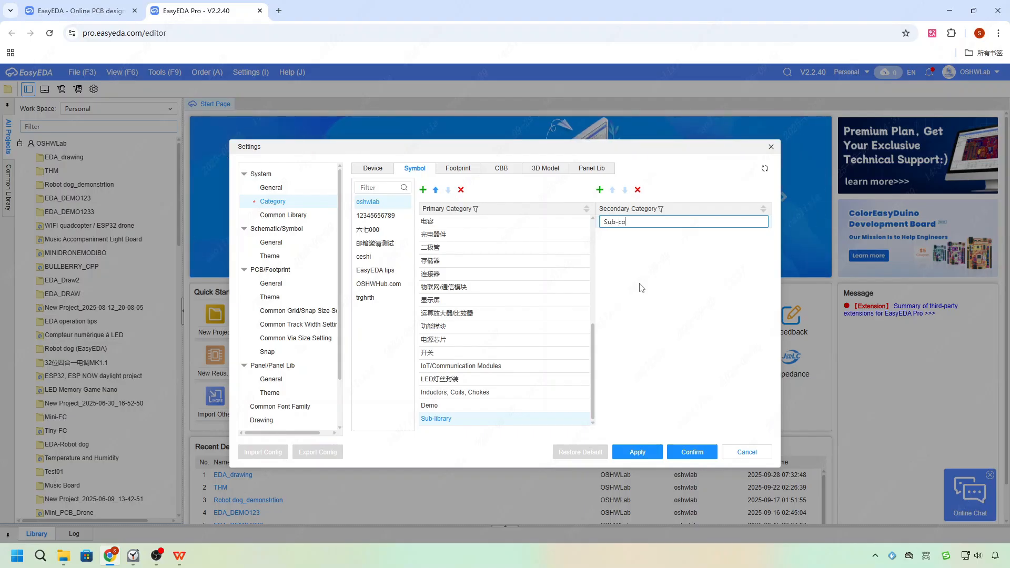
text(mponent)
key(Return)
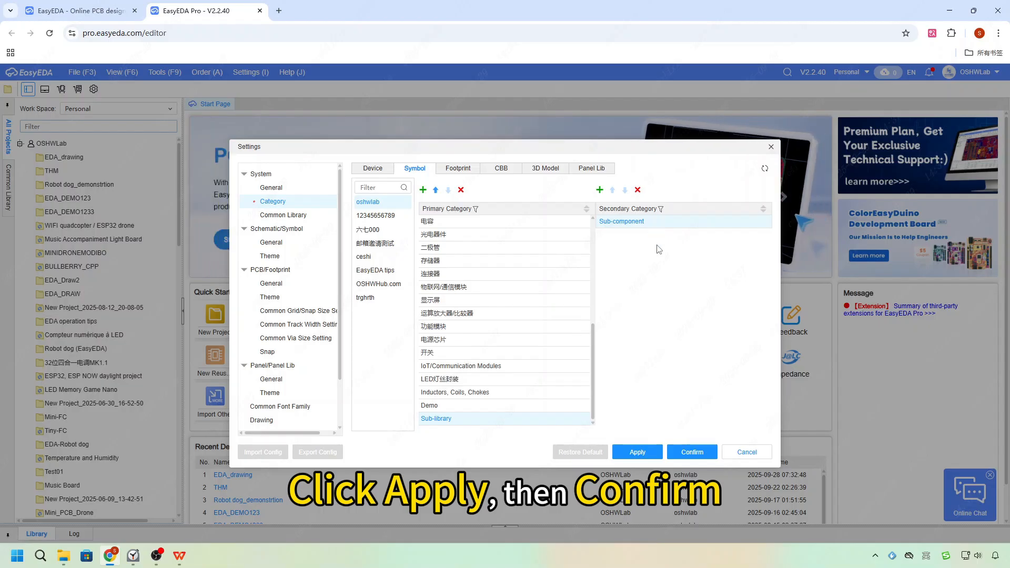
click(652, 456)
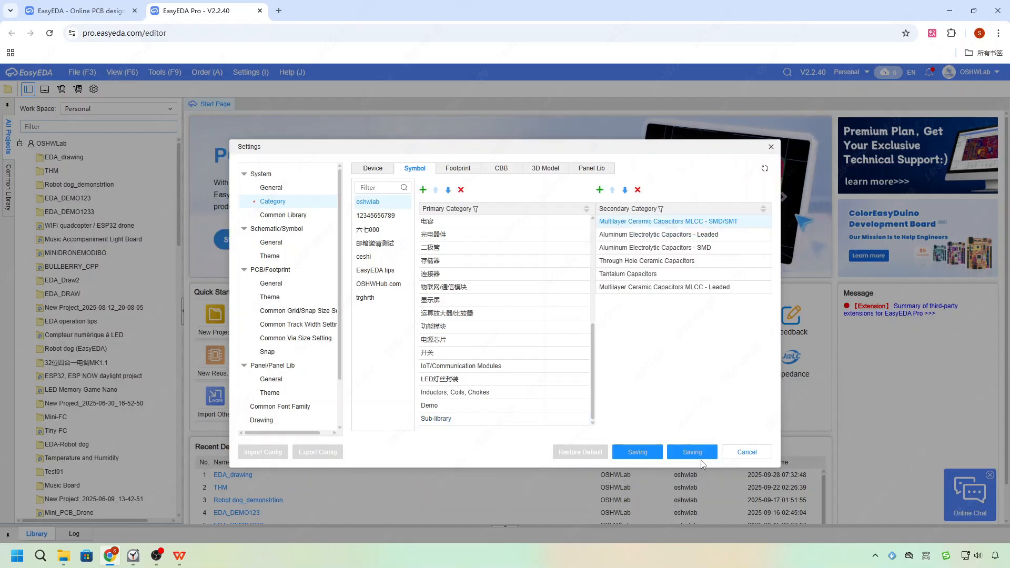
click(693, 451)
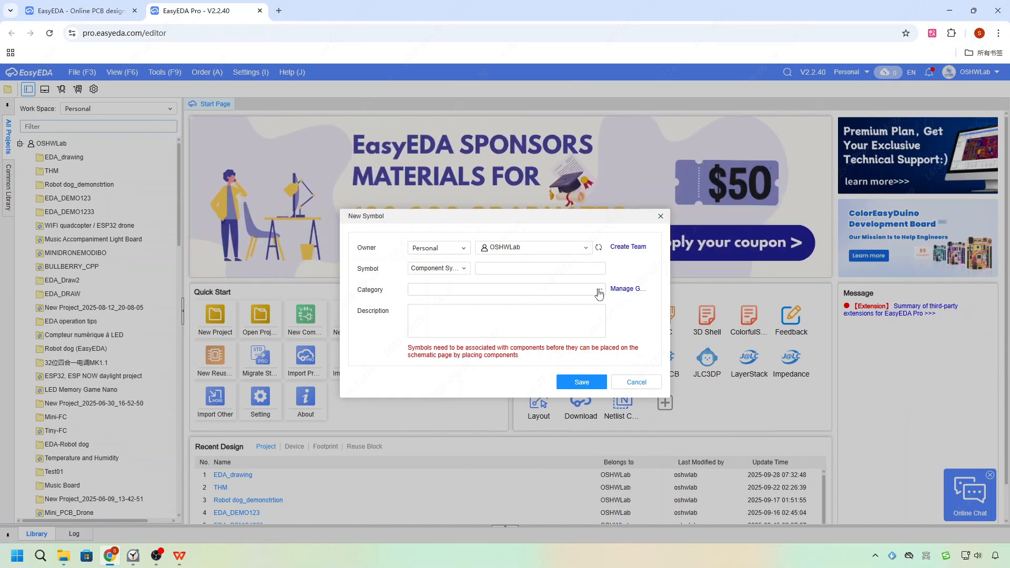
Set the new symbol's category to Sub-library:Sub-component.
click(599, 289)
scroll(460, 318, down, 6)
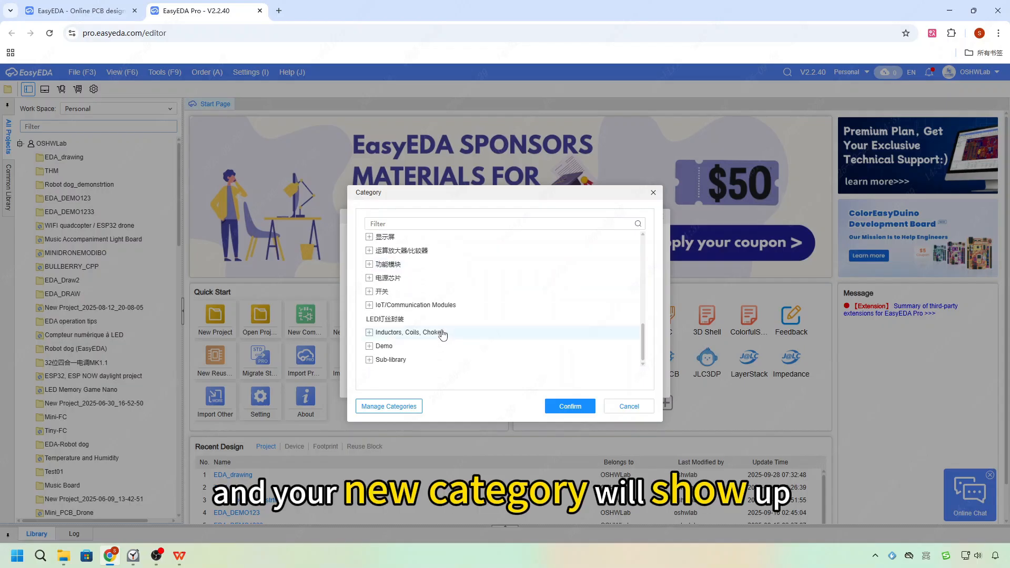
click(370, 361)
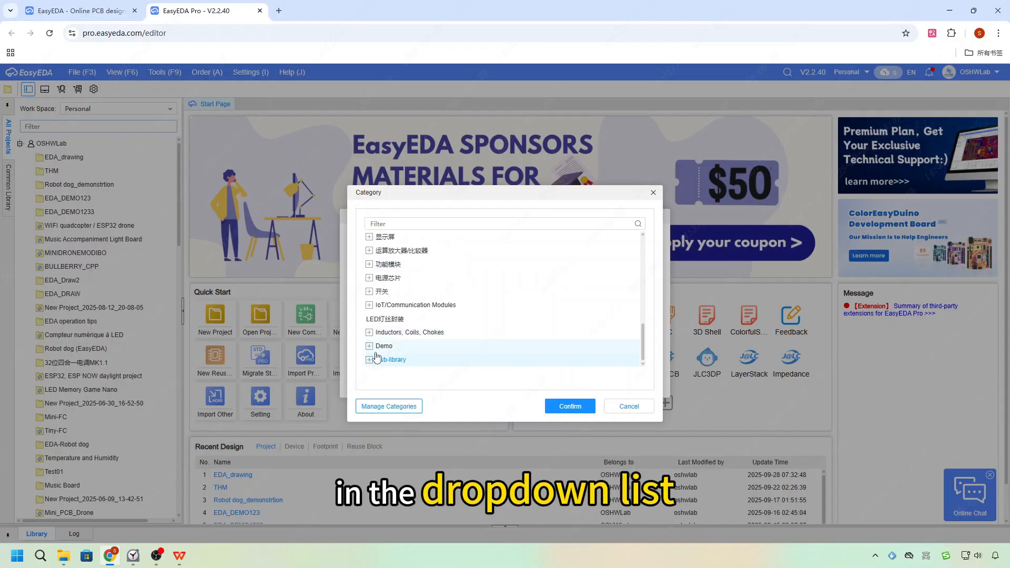
click(405, 360)
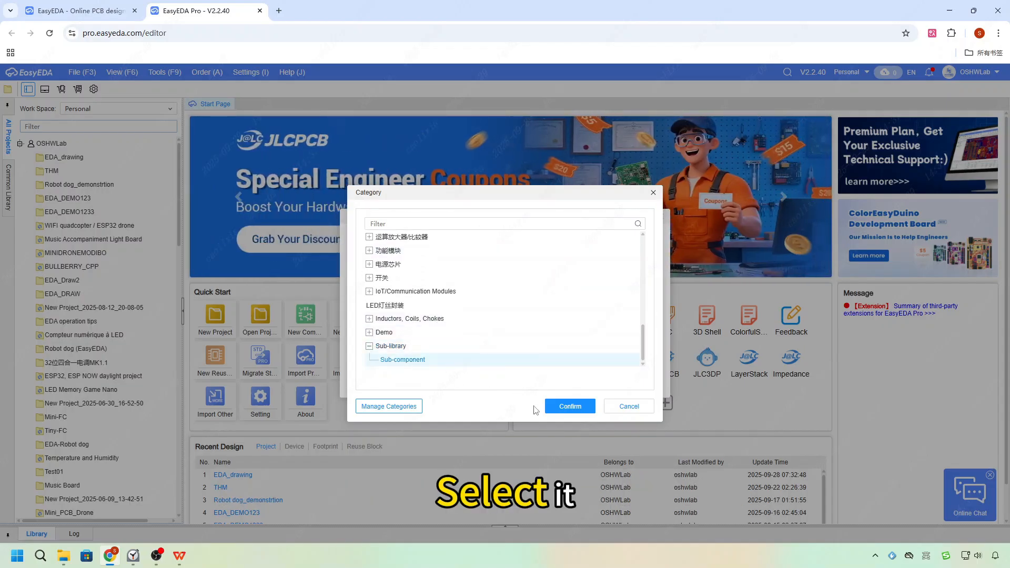
click(570, 407)
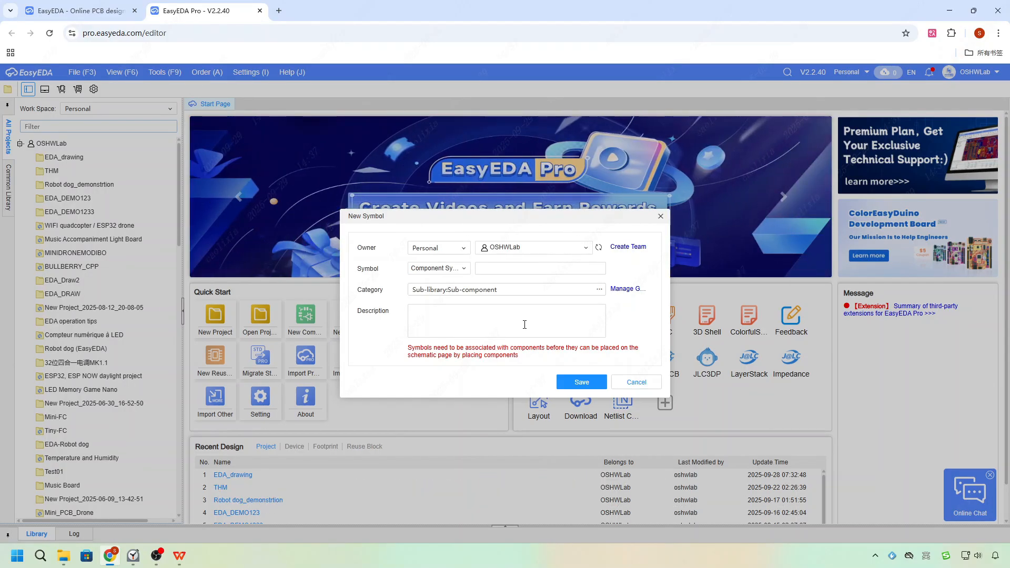
Name the symbol 123 and save it to open the symbol editor.
click(535, 268)
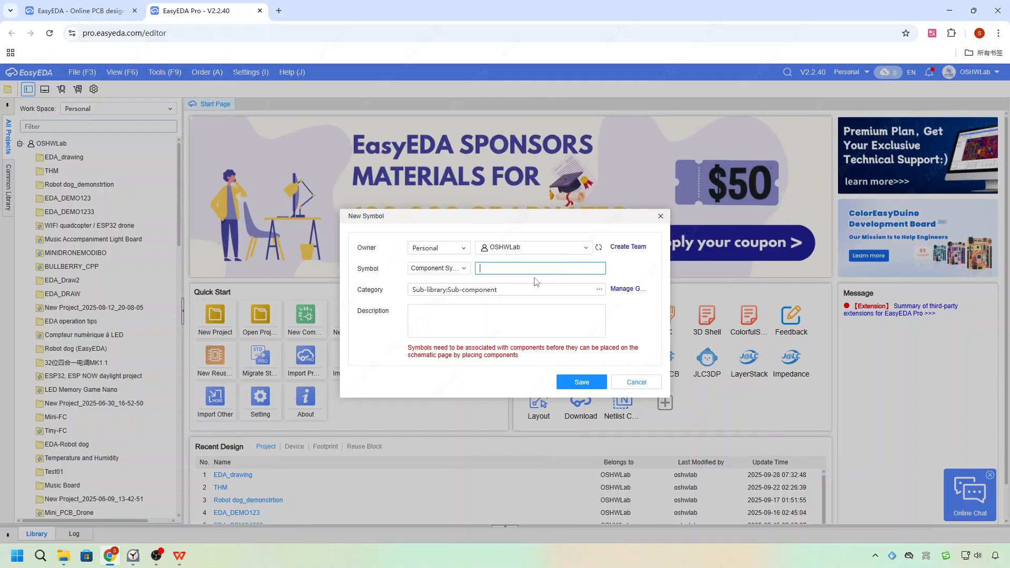
text(123)
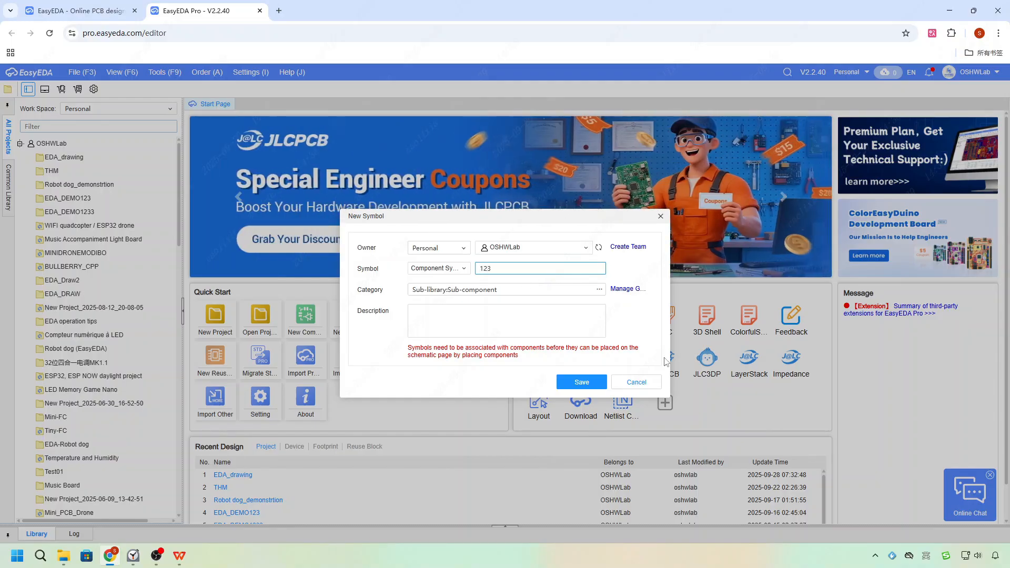
click(592, 383)
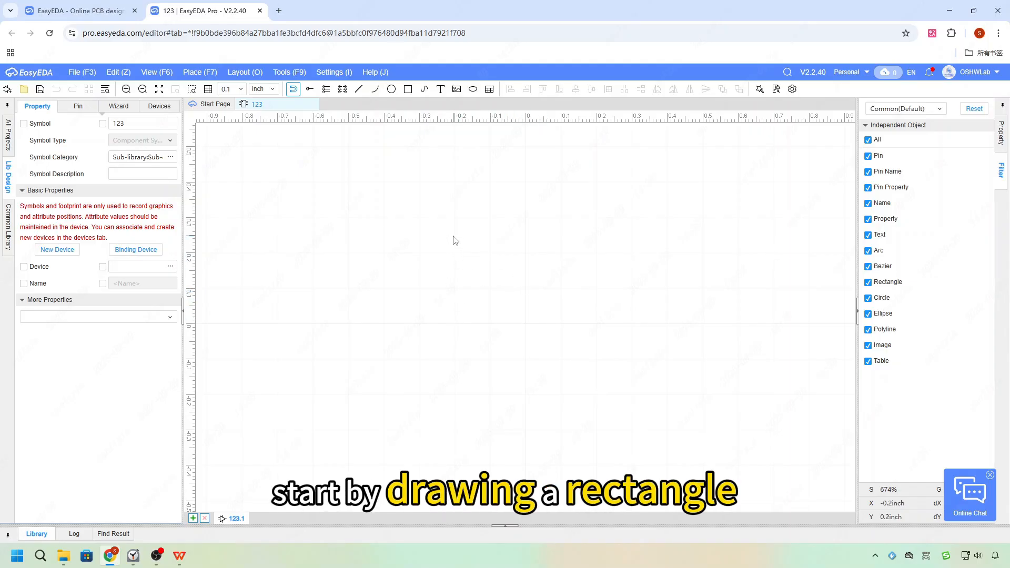
Draw a rectangle about 0.5 inch wide and 0.4 inch high as the symbol body.
click(408, 89)
click(419, 181)
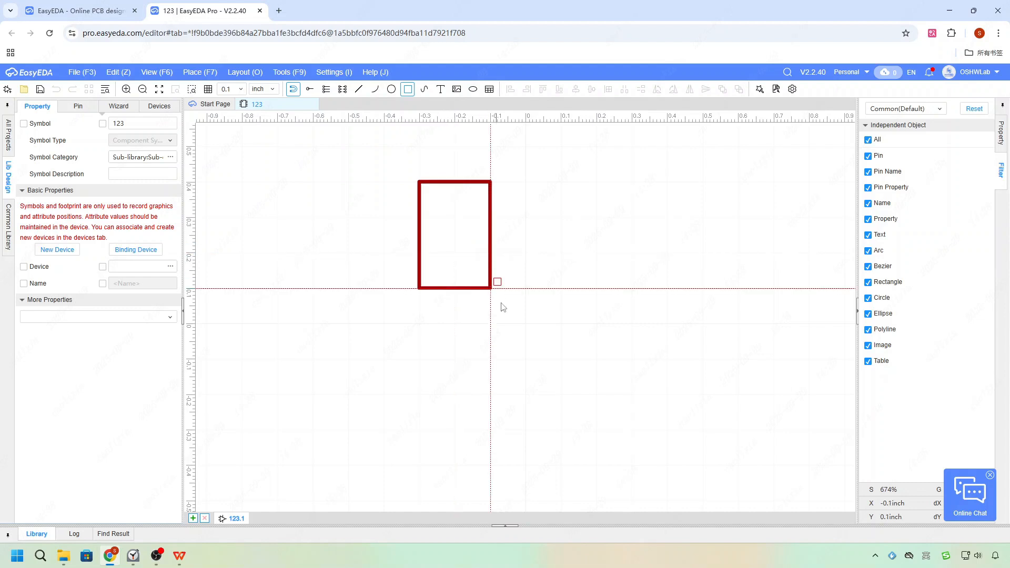
scroll(500, 307, down, 3)
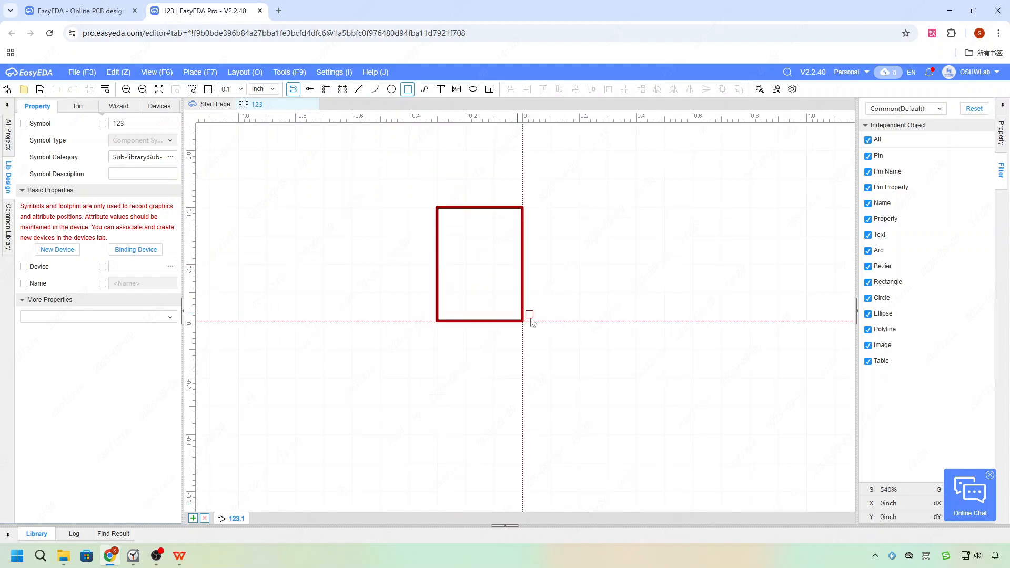
click(564, 326)
key(Escape)
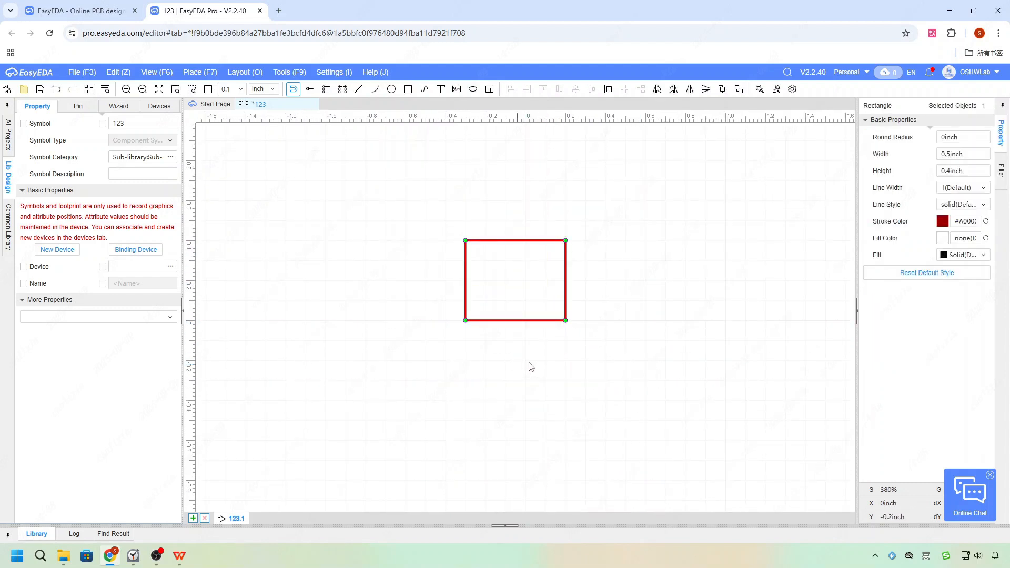
Place a column of four pins, 1 to 4, along the rectangle's left edge.
click(326, 89)
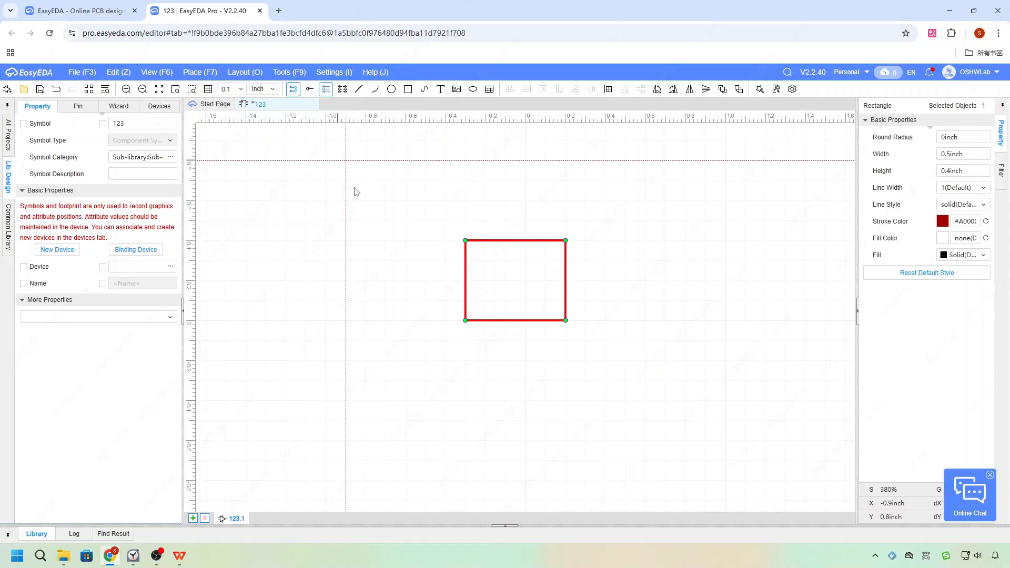
click(425, 252)
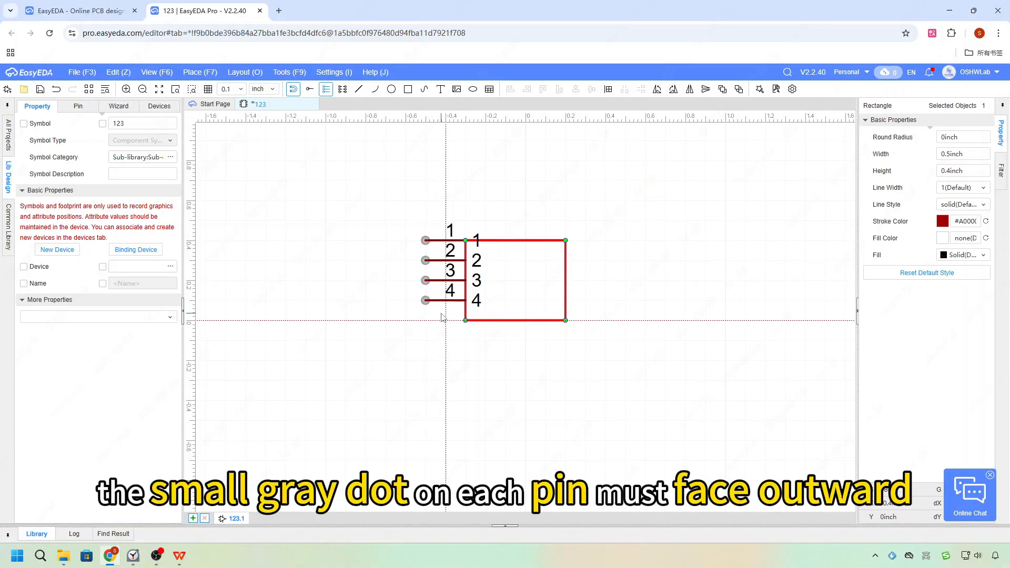
click(437, 333)
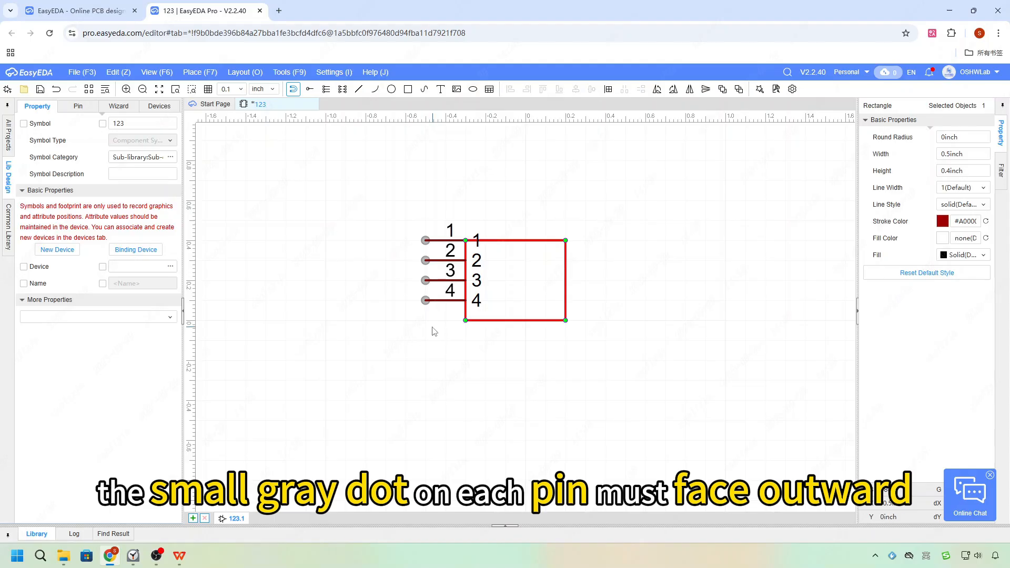
Set the grid to 0.01 and move the four left pins down to align with the rectangle's top corner.
drag(440, 322, 390, 225)
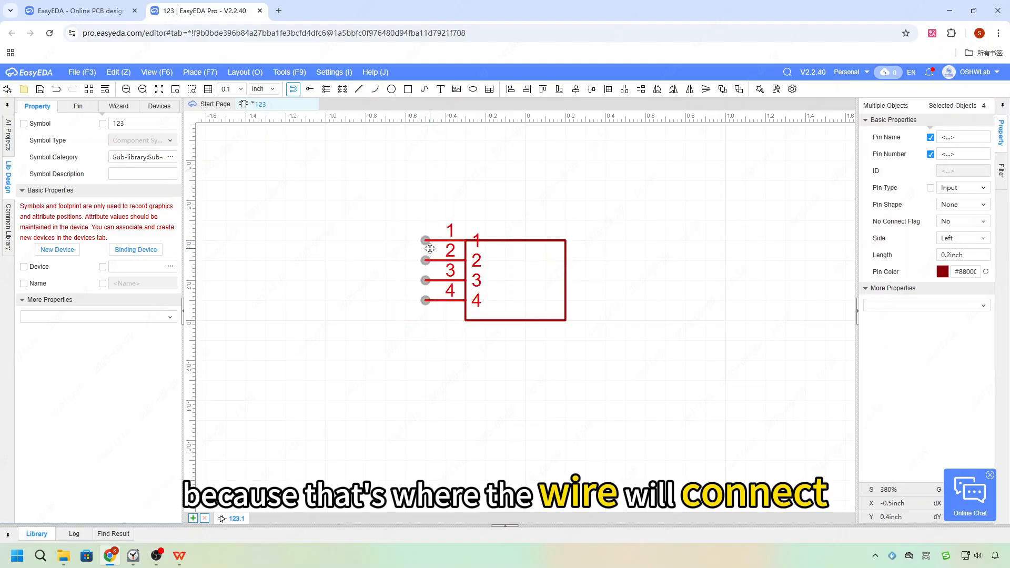
click(240, 89)
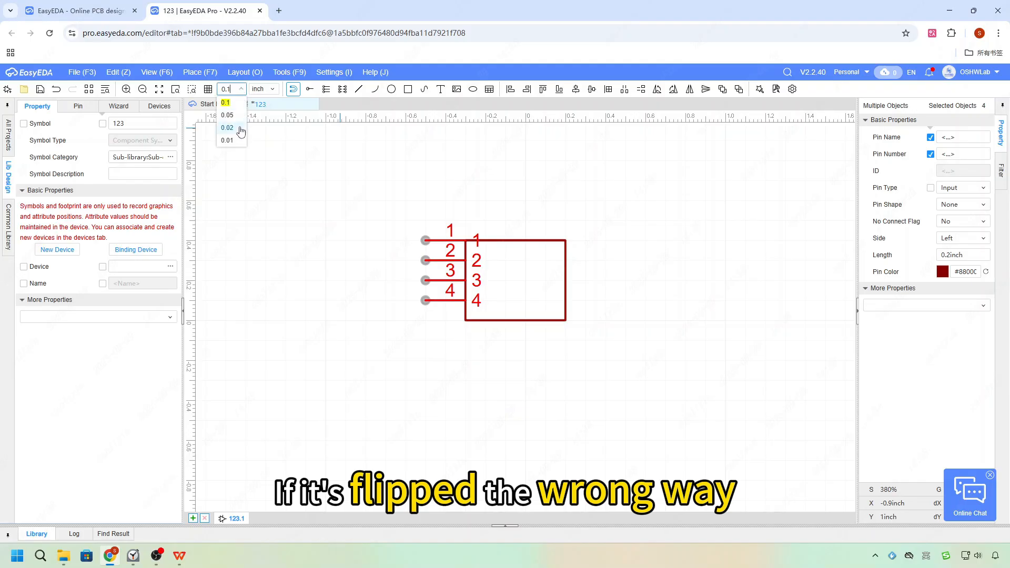
click(229, 140)
drag(436, 325, 425, 248)
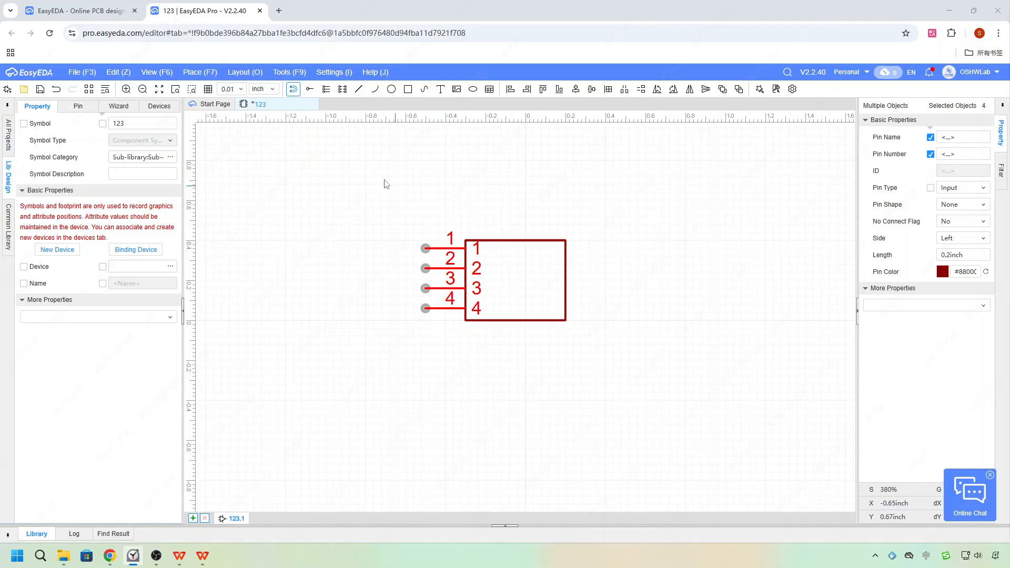
Place a second column of four pins, 5 to 8, to the right of the rectangle.
click(326, 90)
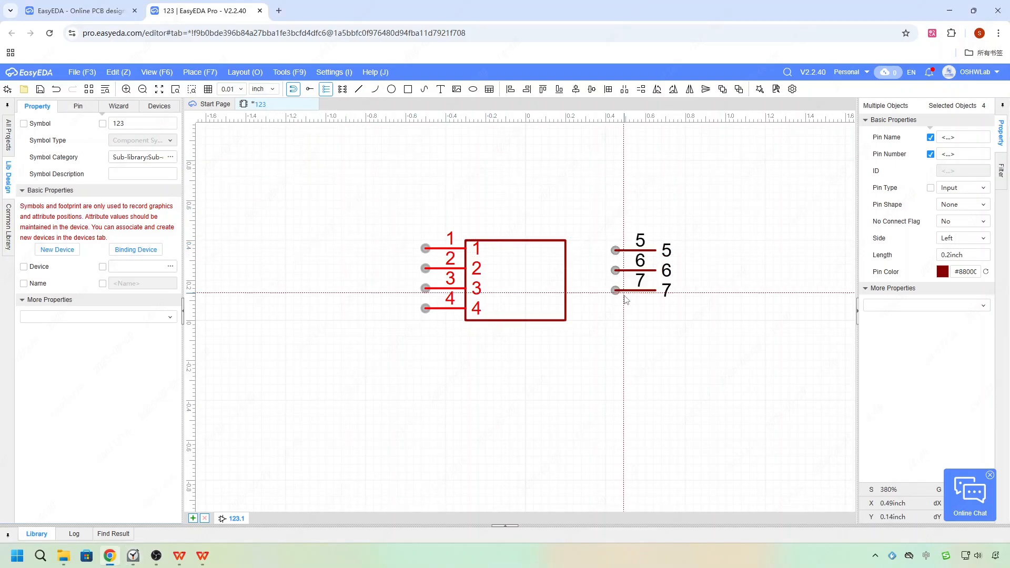
click(618, 317)
right_click(688, 368)
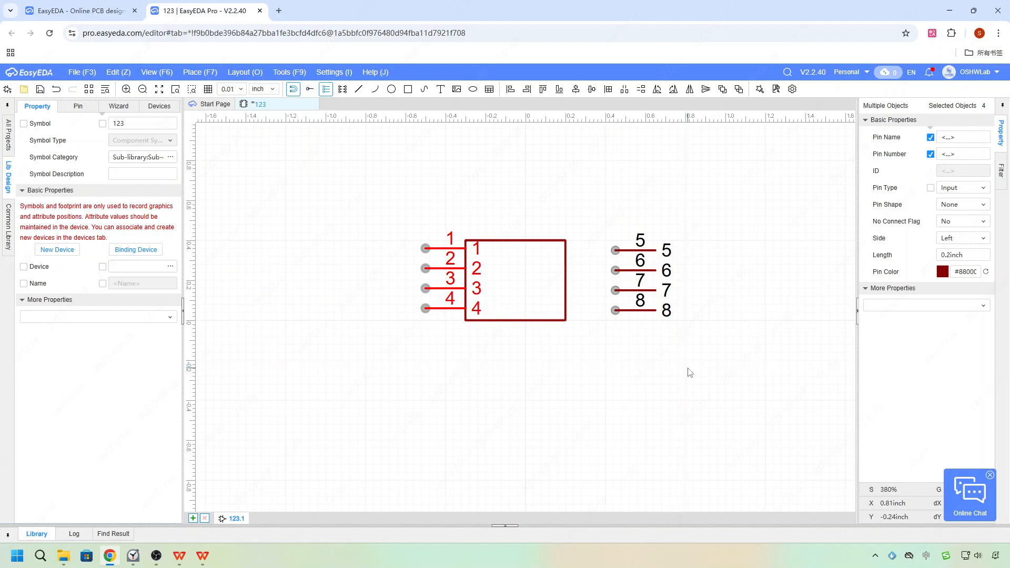
Select pins 5 to 8, flip them to face outward to the right, and attach them to the rectangle's right edge.
drag(696, 336, 603, 220)
key(space)
key(space)
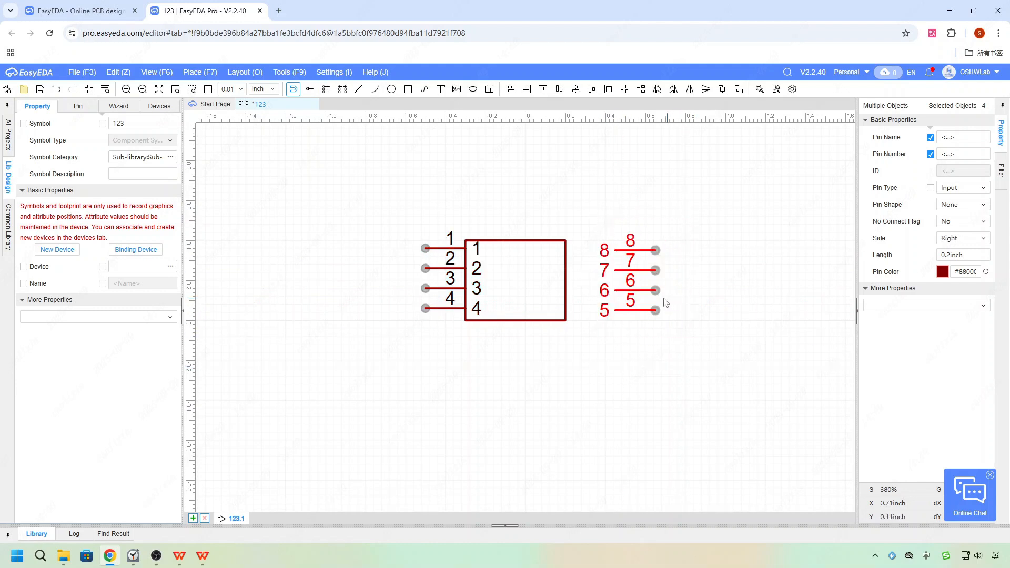
drag(638, 248, 589, 250)
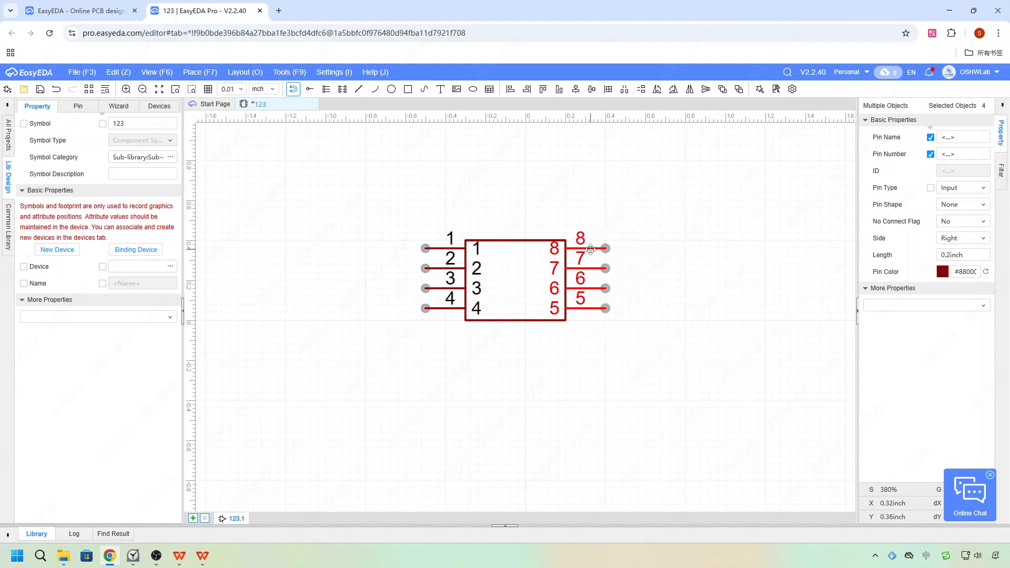
Adjust the rectangle's top-right corner slightly so the body meets the right-side pins.
click(688, 349)
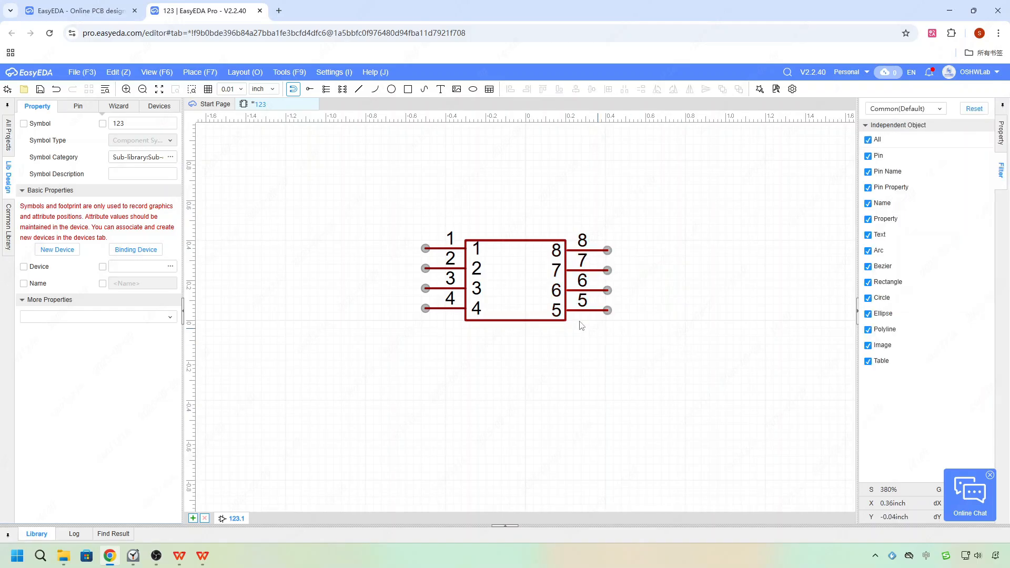
click(544, 241)
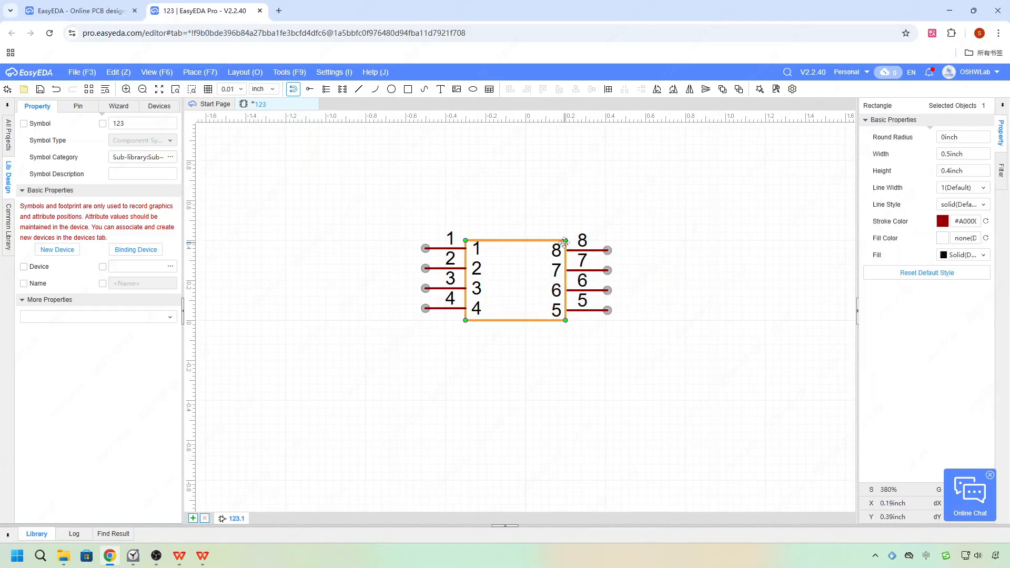
drag(565, 241, 567, 238)
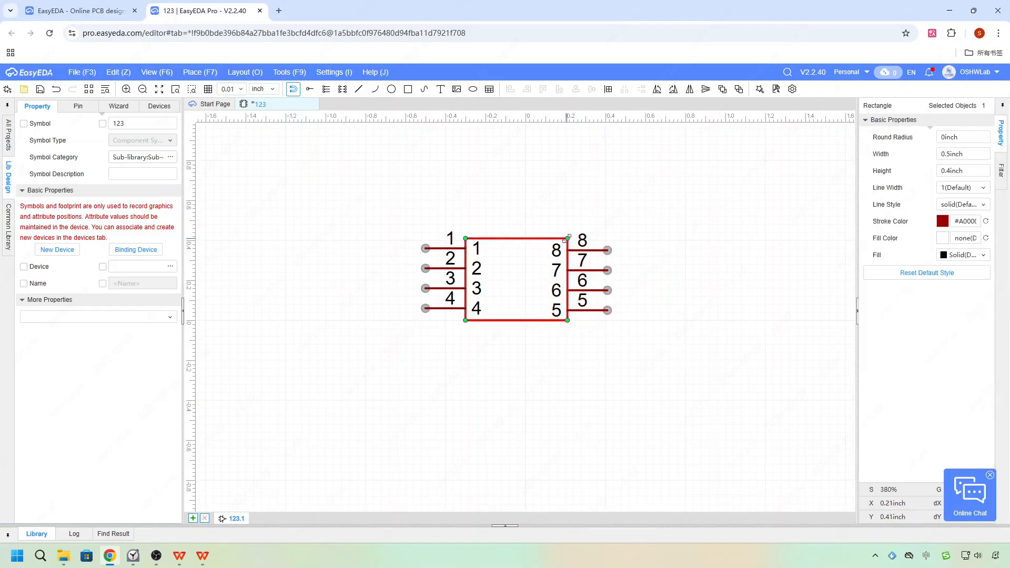
Rename pin 1 to VCC in the symbol's pin list.
click(669, 357)
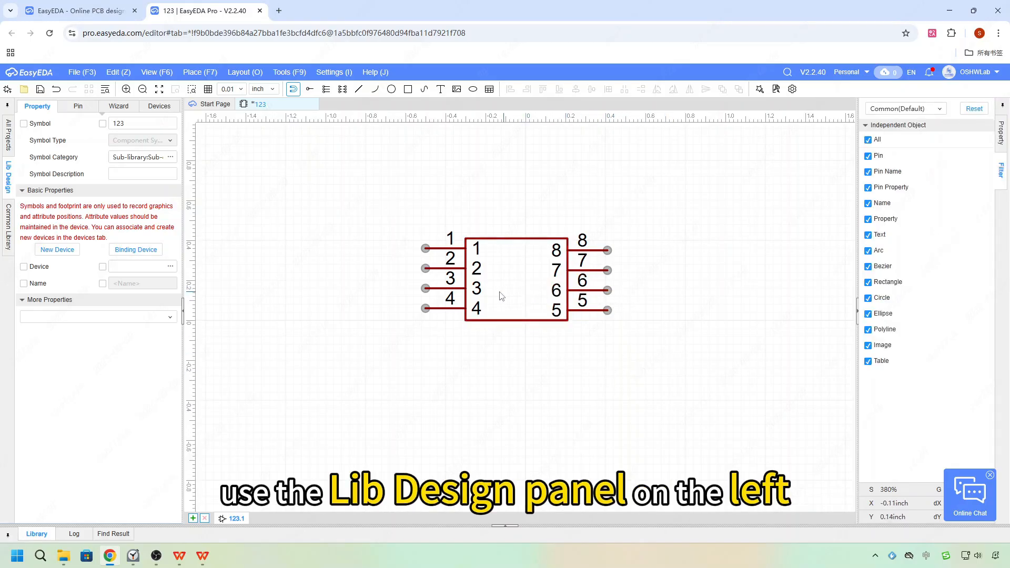
click(79, 107)
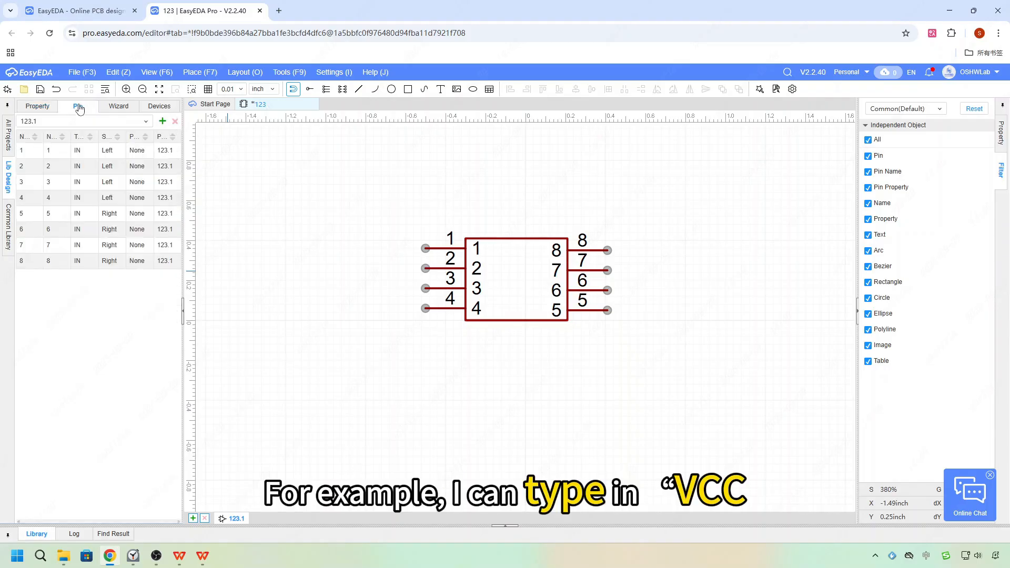
double_click(55, 151)
text(v)
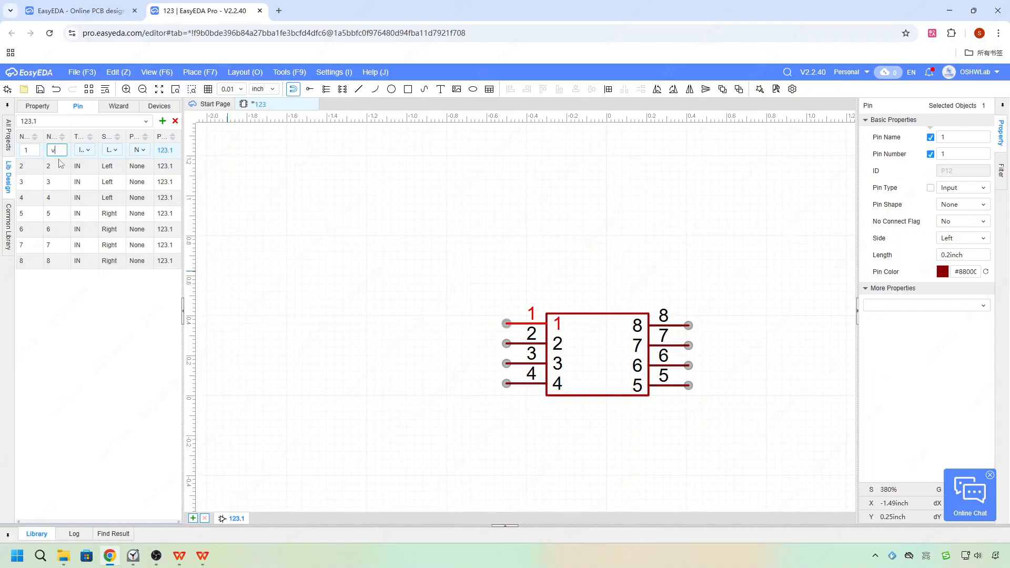
text(cc)
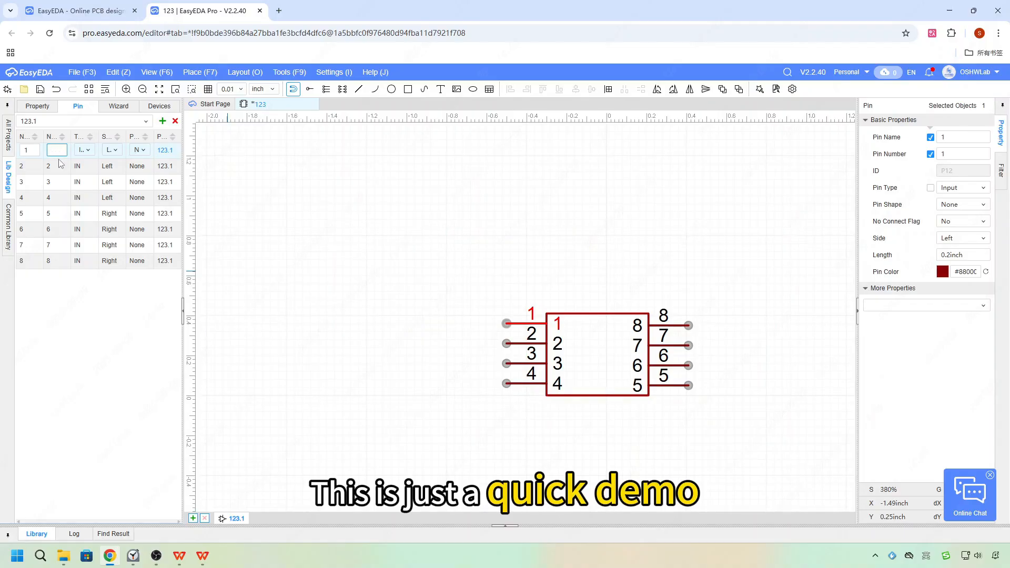
key(Return)
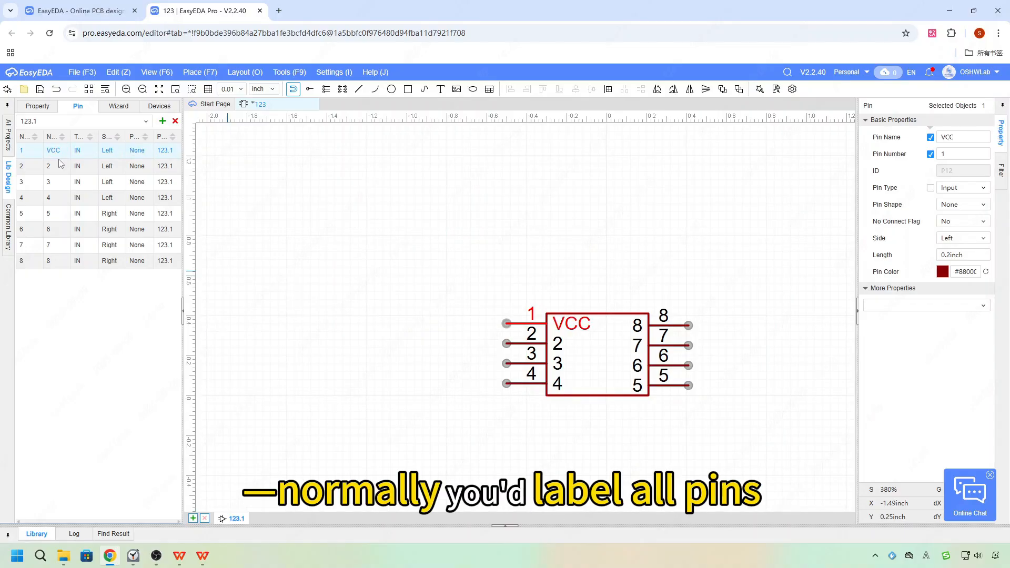
click(372, 446)
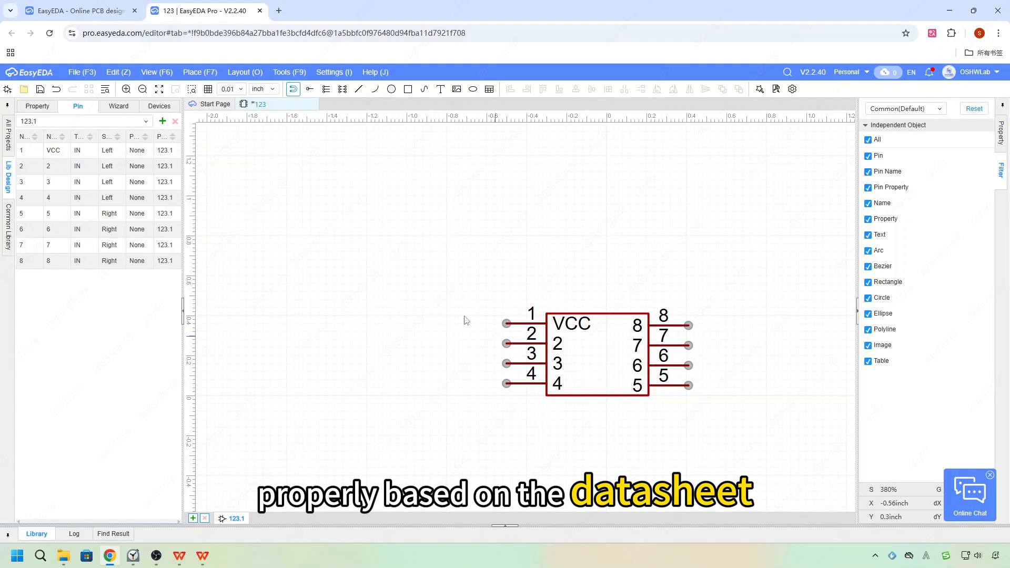
Add a second sub-part, 123.2, to the symbol.
scroll(427, 298, down, 2)
scroll(591, 378, up, 2)
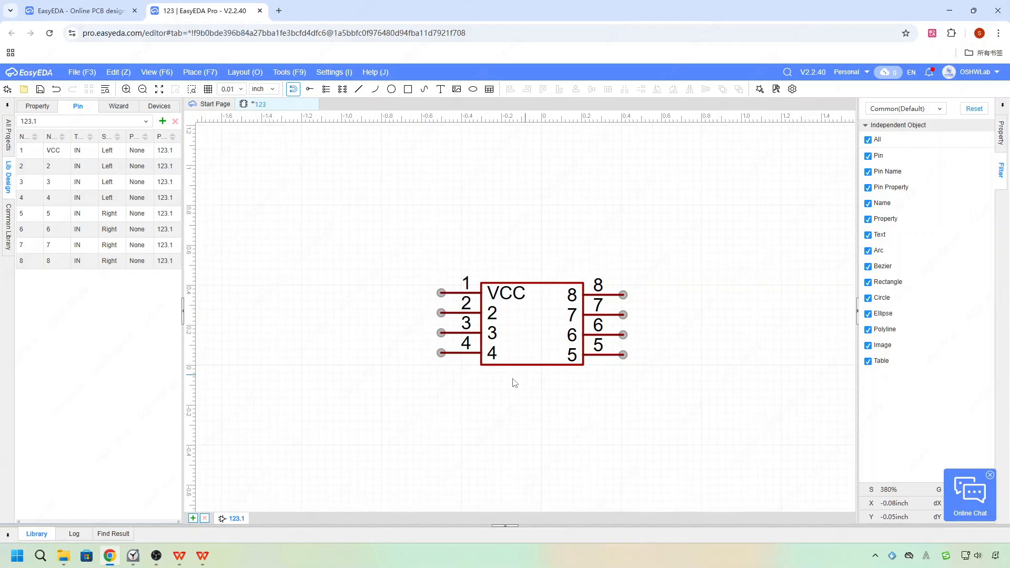
click(193, 519)
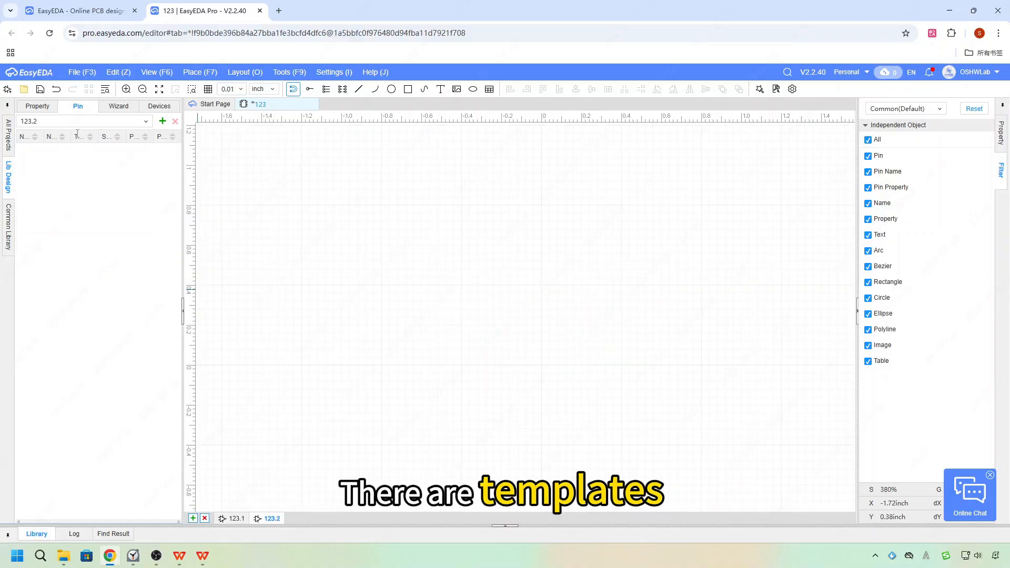
Generate a DIP body in the new sub-part with 2 pins on the left and 2 on the right, confirming the overwrite.
click(119, 107)
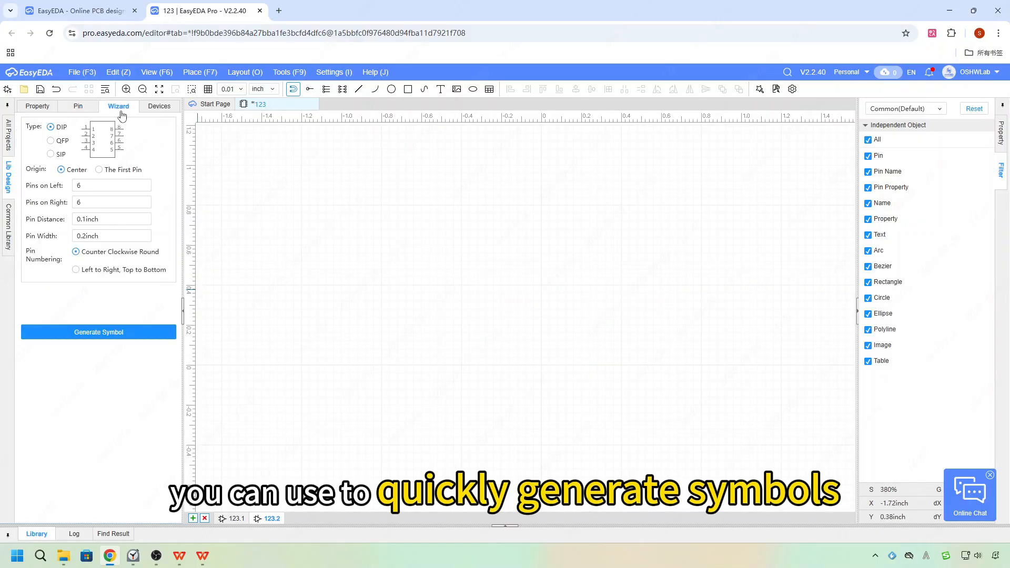
click(94, 187)
key(BackSpace)
text(2)
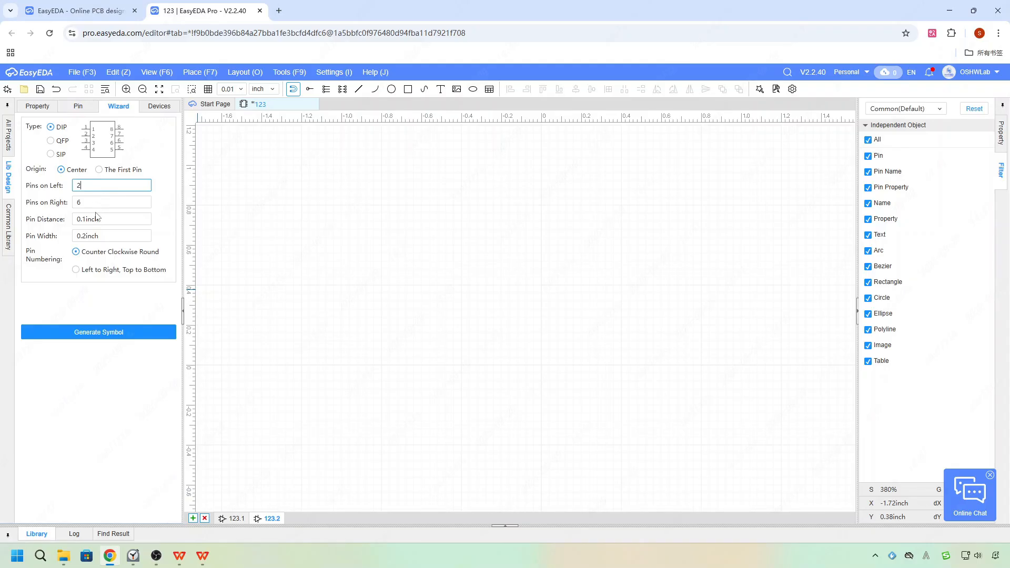
key(Tab)
text(2)
click(98, 334)
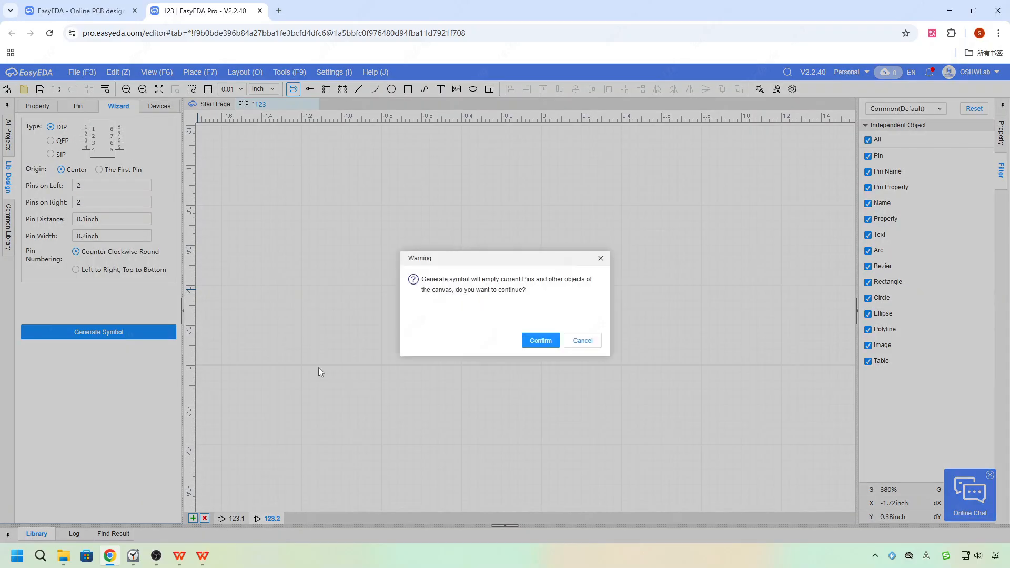
click(541, 341)
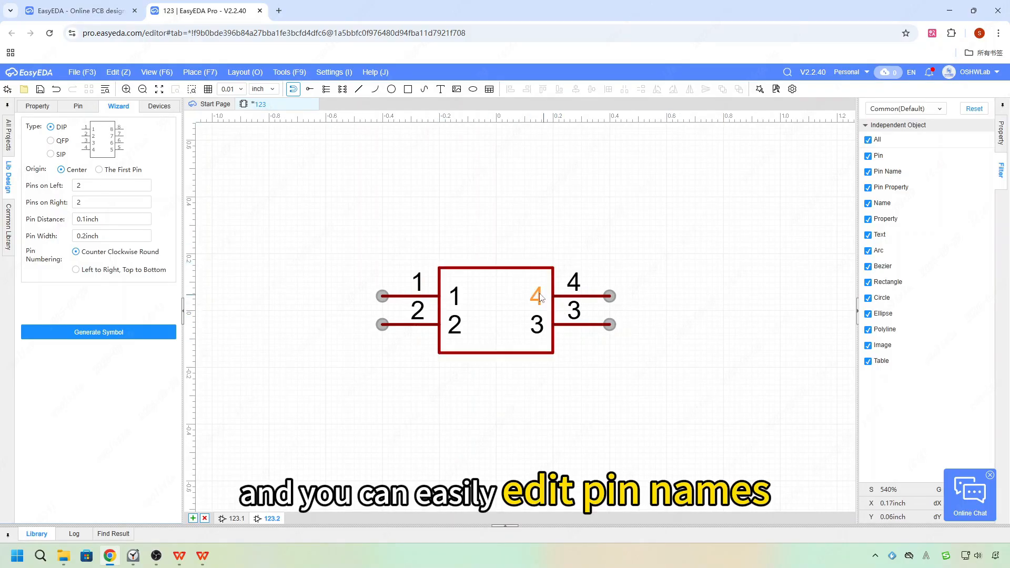
Save the symbol and switch between sub-parts 123.1 and 123.2 to compare them.
click(78, 108)
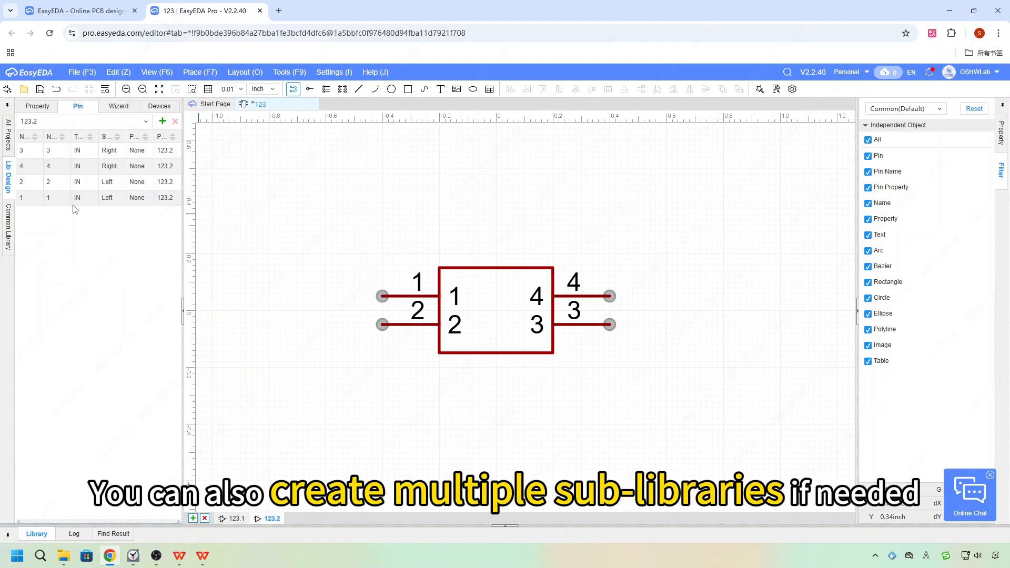
click(119, 106)
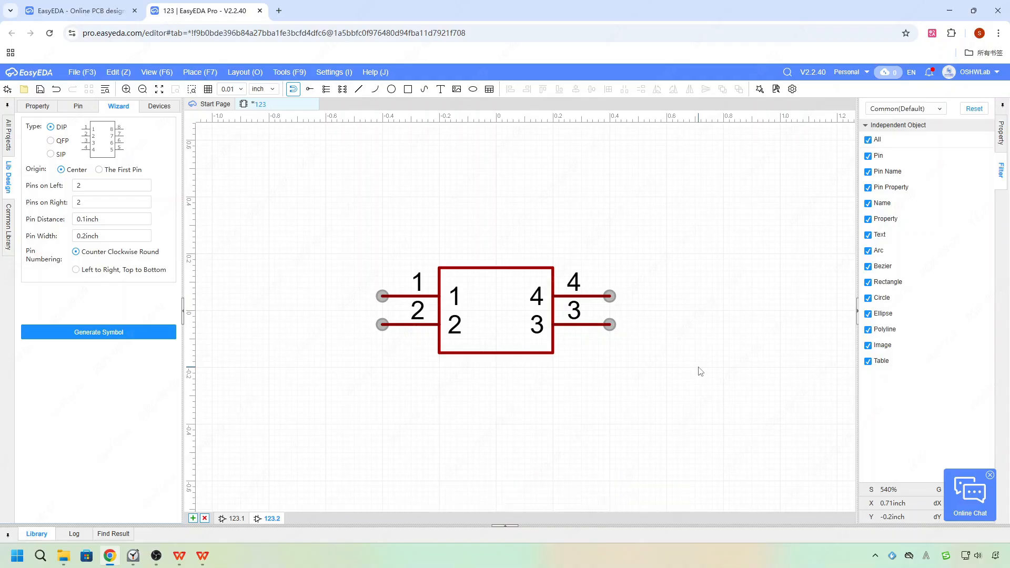
key(ctrl+s)
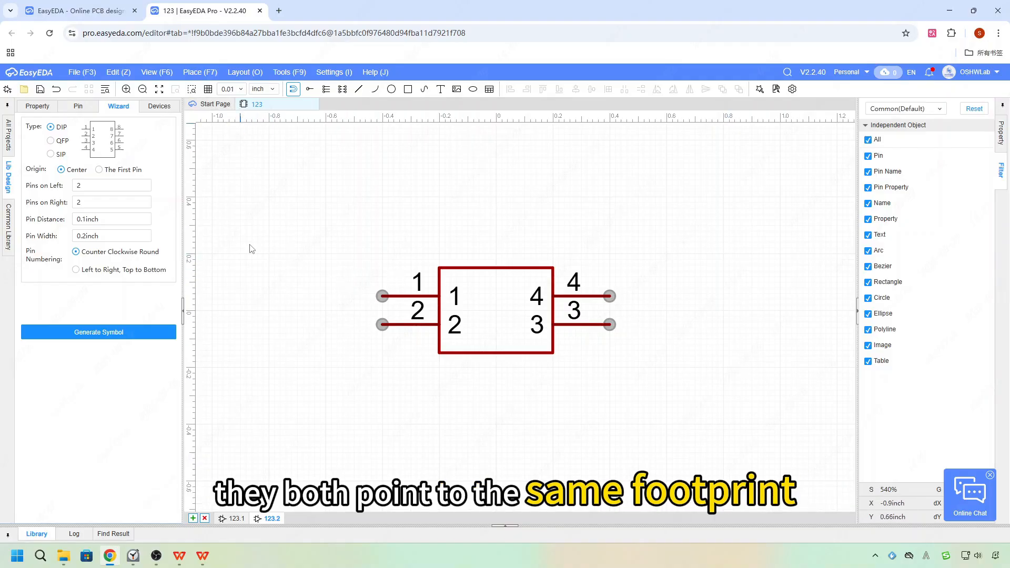
click(235, 519)
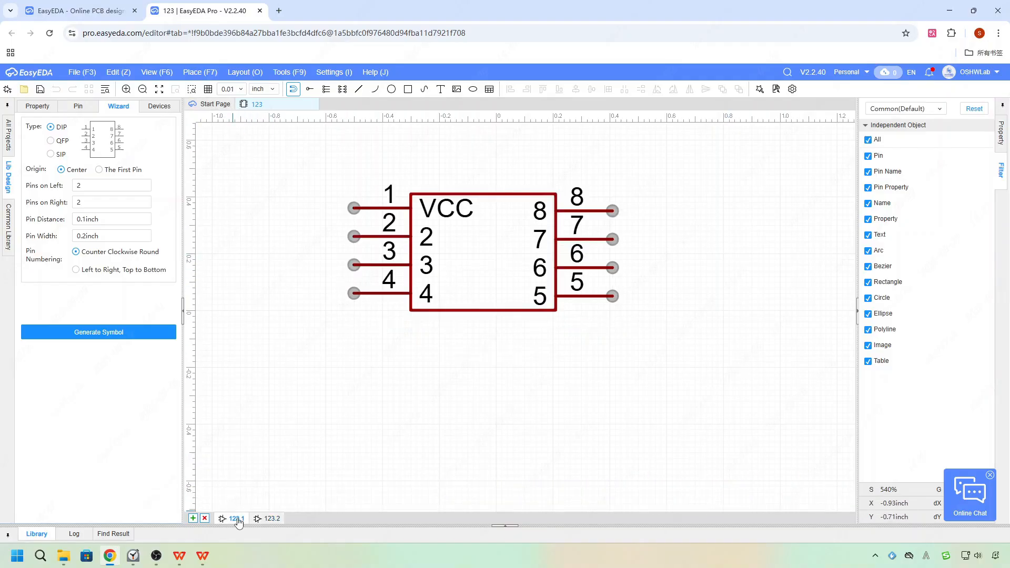
click(271, 519)
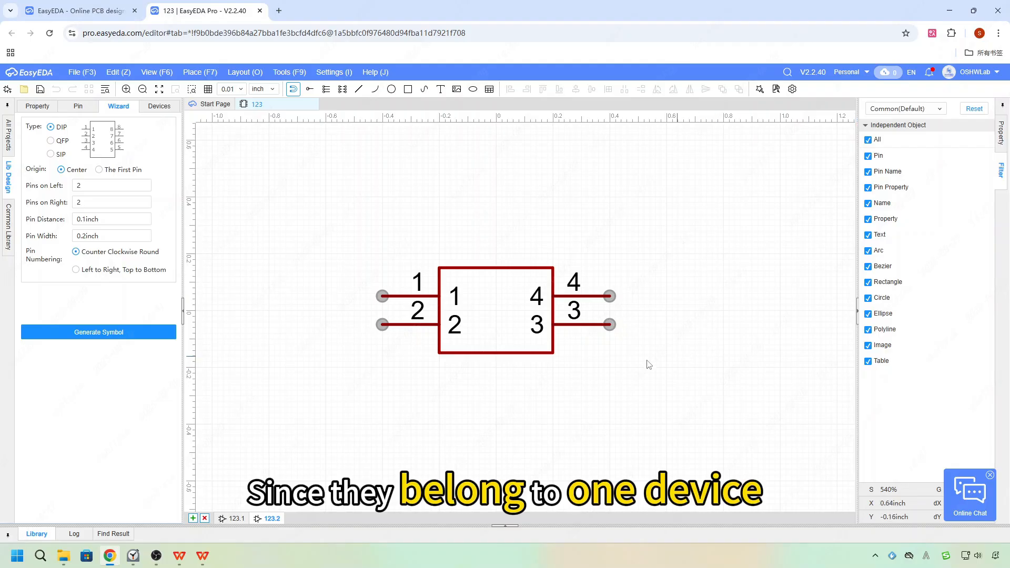
Set sub-part 123.2's first pin name and number to 9.
click(451, 299)
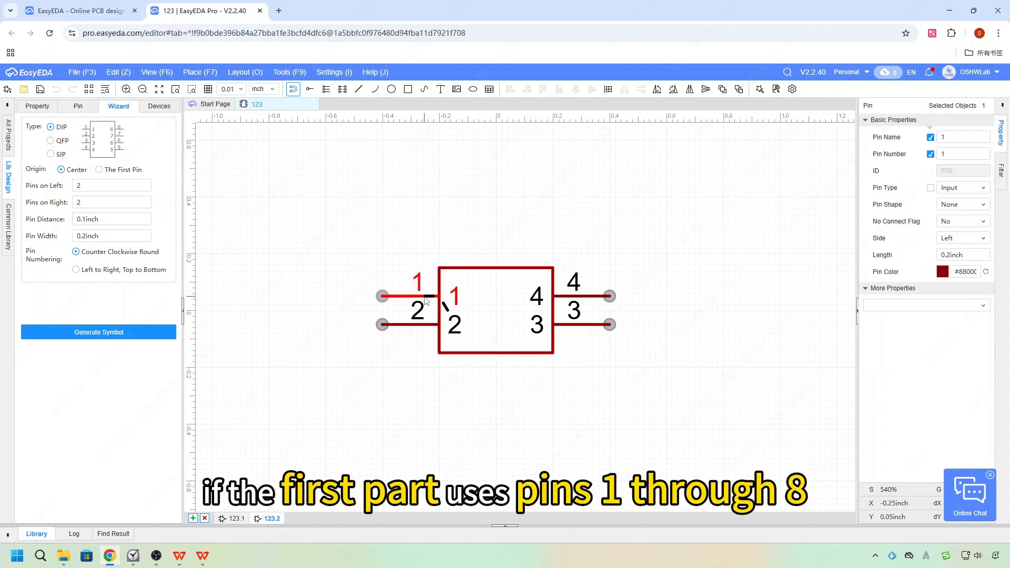
click(959, 137)
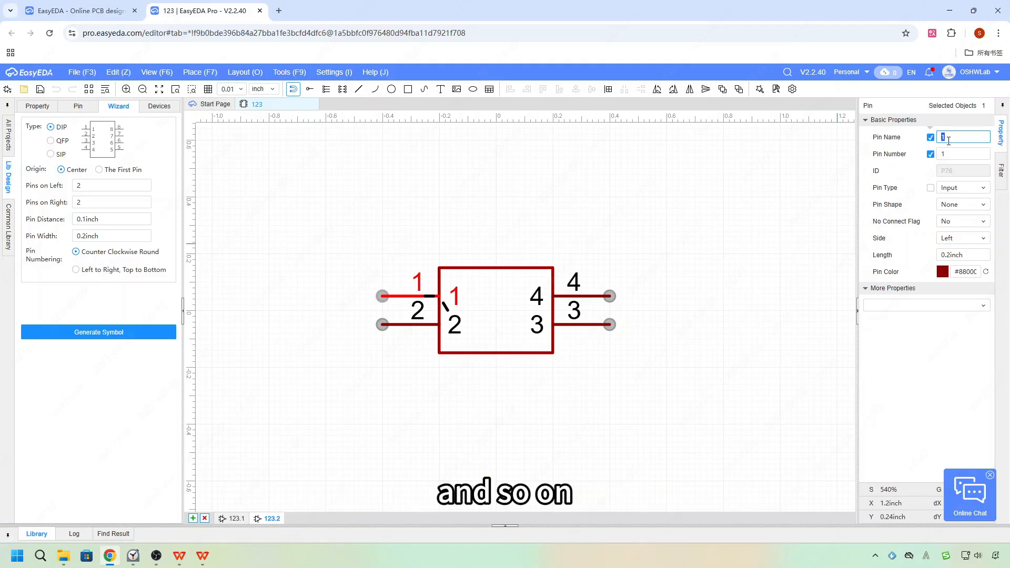
text(9)
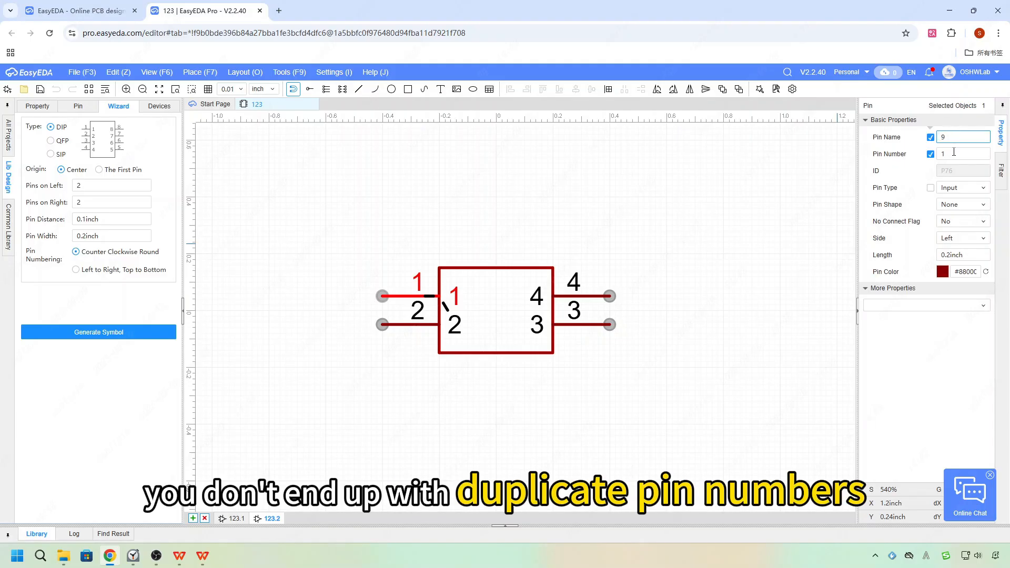
click(954, 152)
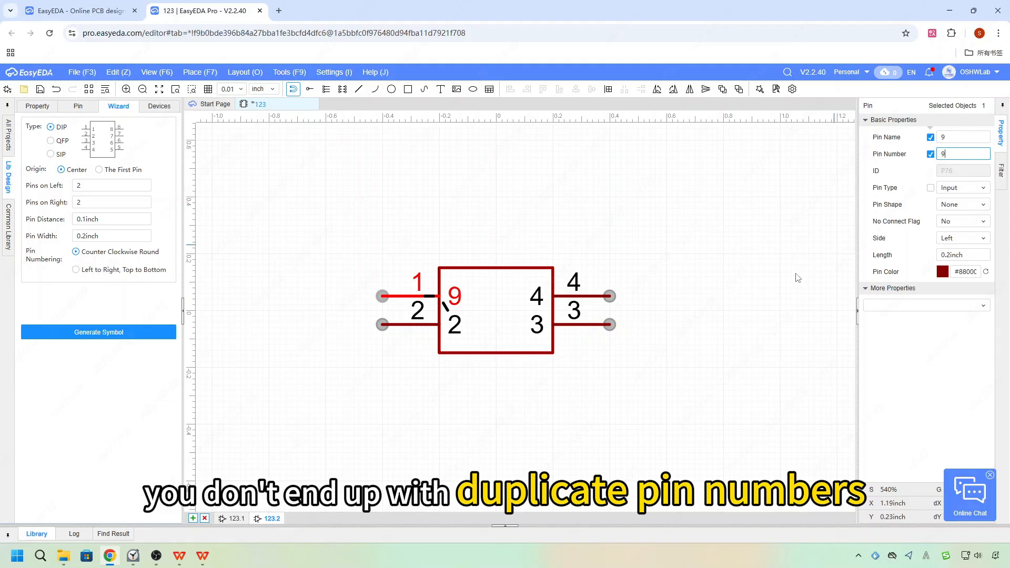
key(Return)
Set the second left pin's name and number to 10.
click(455, 324)
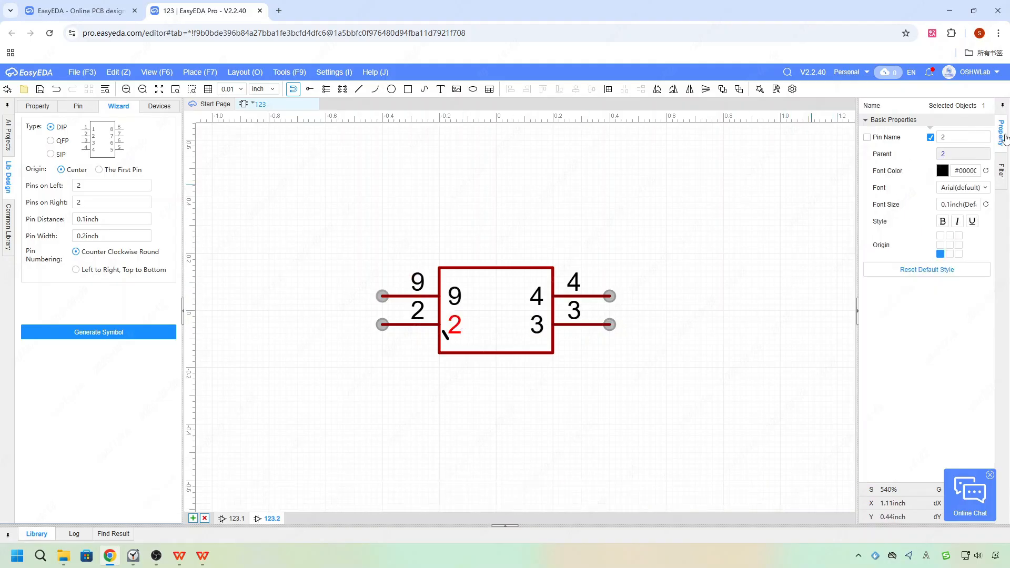
click(971, 137)
text(10)
key(Return)
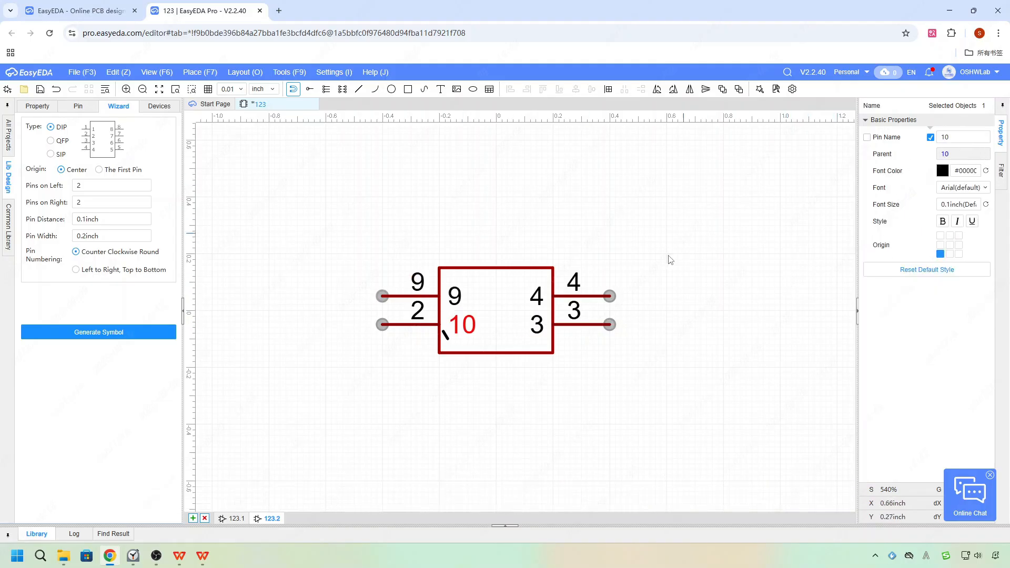
click(755, 277)
click(461, 328)
double_click(421, 310)
text(10)
click(663, 377)
Set the lower right pin's name and number to 11.
click(588, 296)
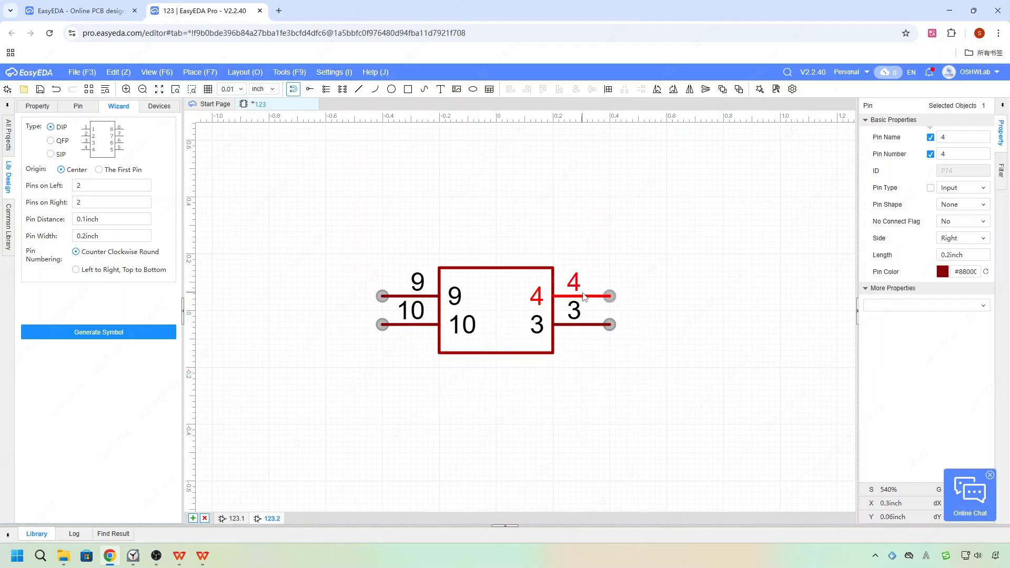
click(575, 315)
click(575, 325)
click(965, 142)
text(11)
click(963, 153)
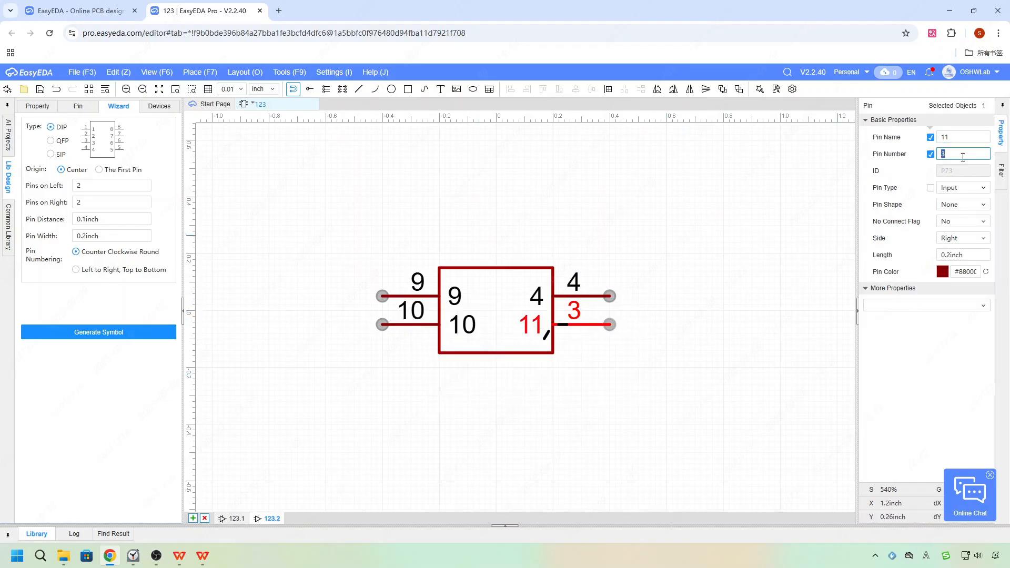
Set the upper right pin's name and number to 12.
click(539, 300)
click(954, 153)
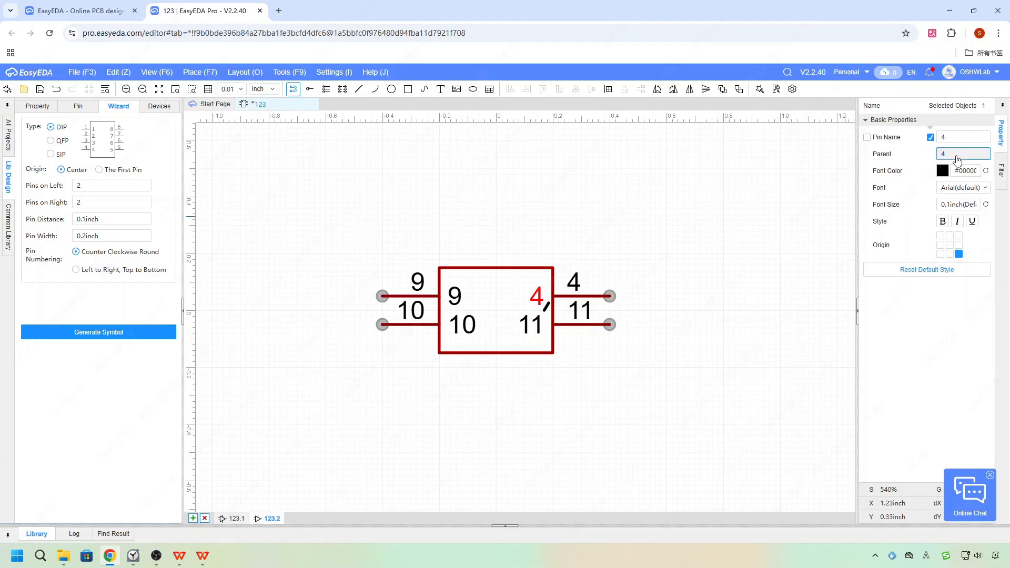
click(952, 138)
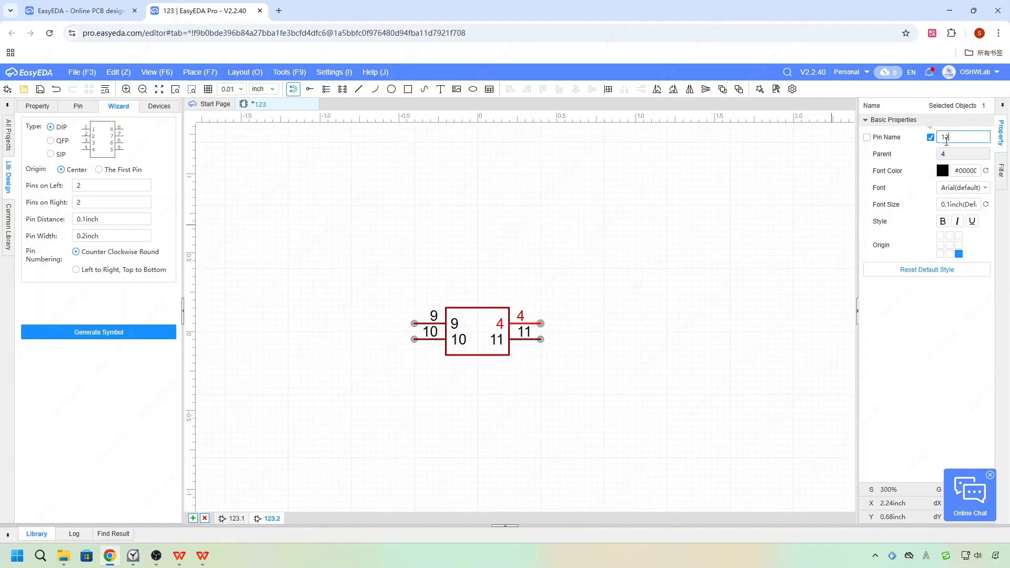
key(Return)
double_click(522, 317)
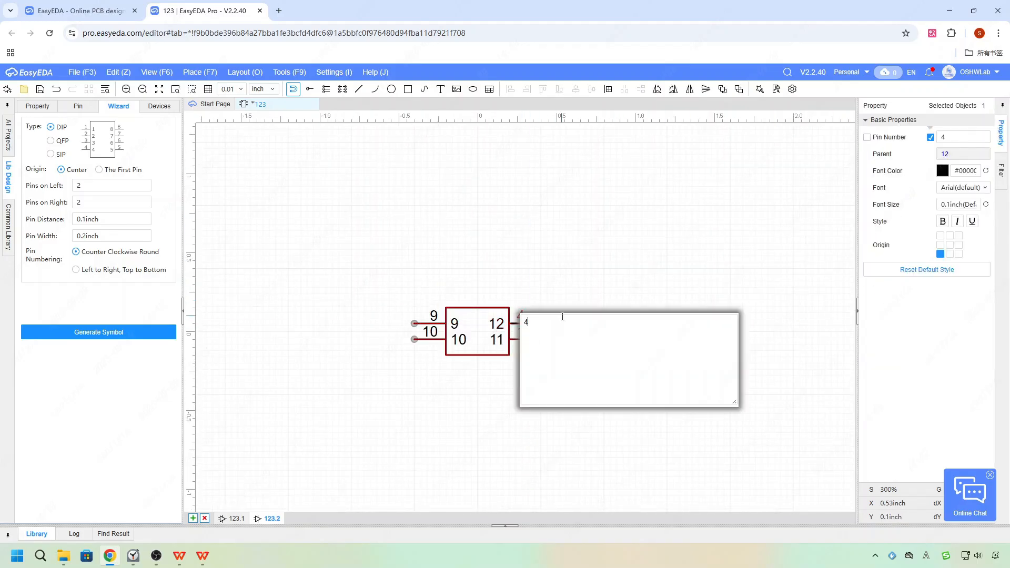
key(Return)
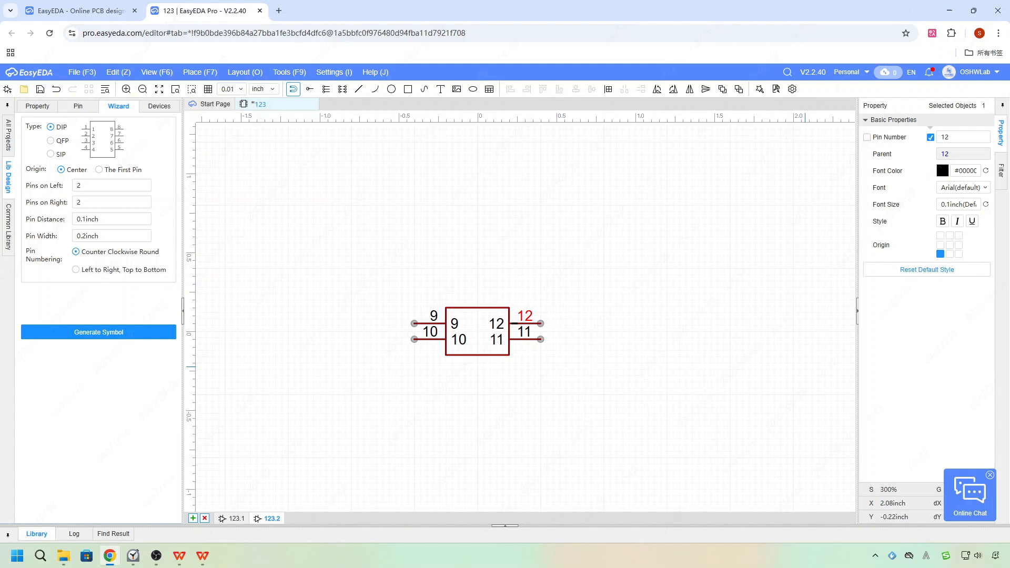
click(696, 327)
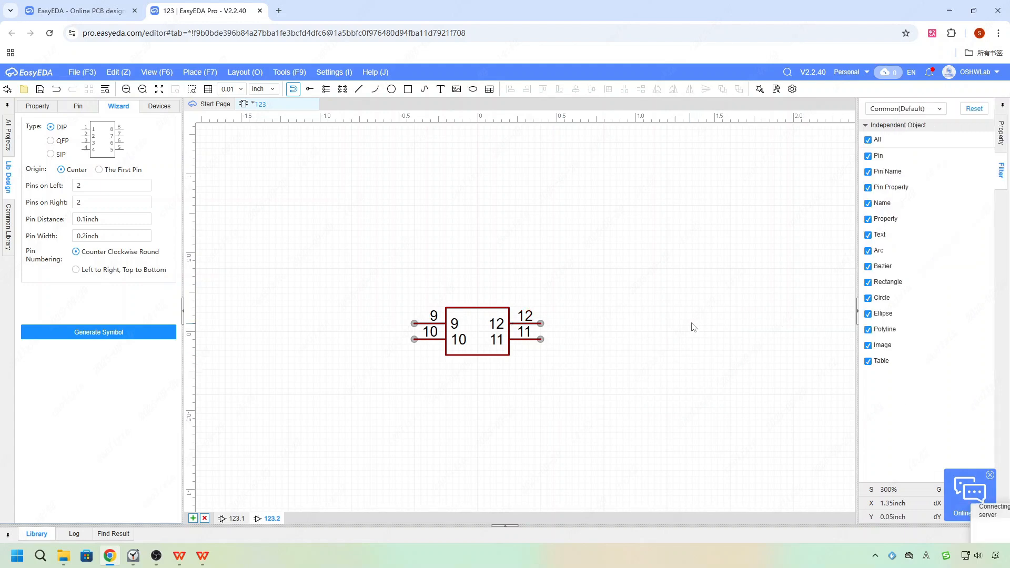
Save the symbol and open the personal symbol library's Sub-library category.
key(ctrl+s)
scroll(752, 257, down, 1)
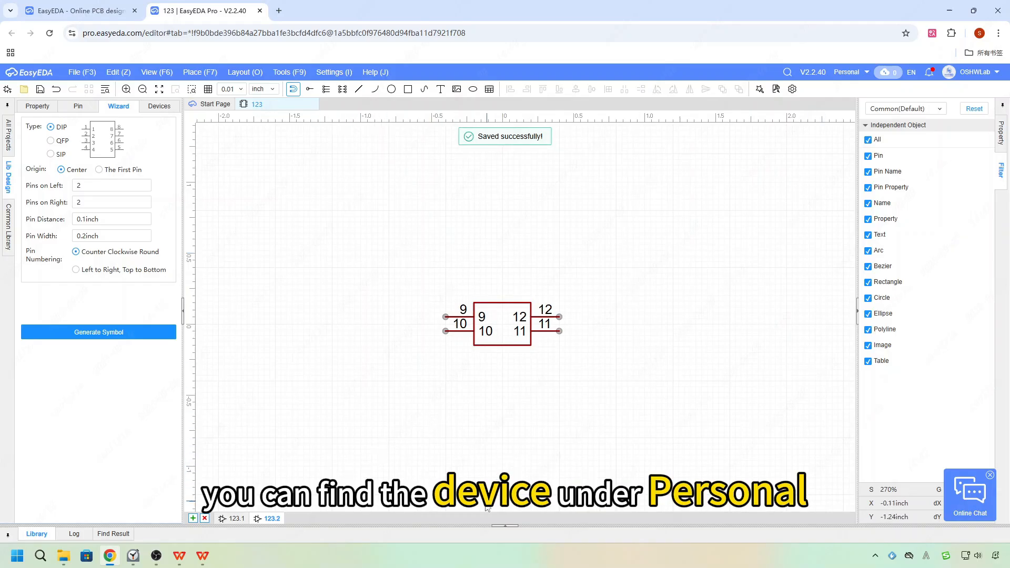
click(504, 526)
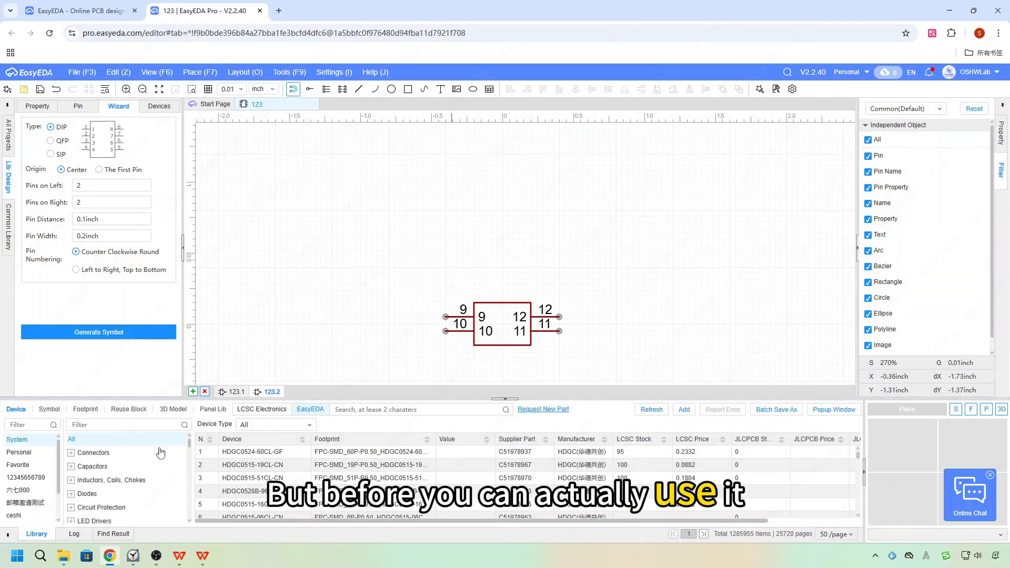
click(31, 453)
scroll(121, 480, down, 5)
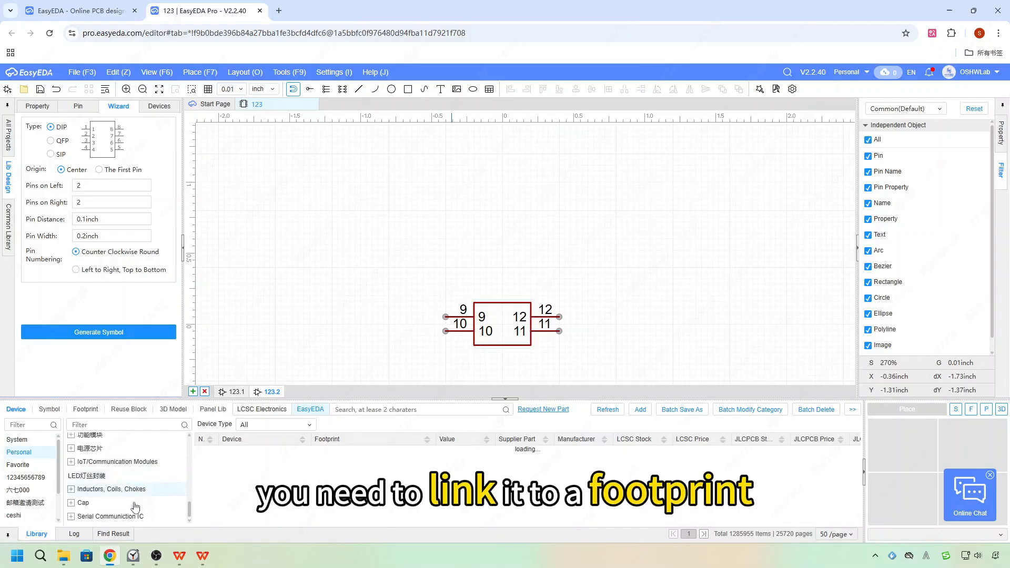
click(49, 410)
scroll(126, 478, down, 1)
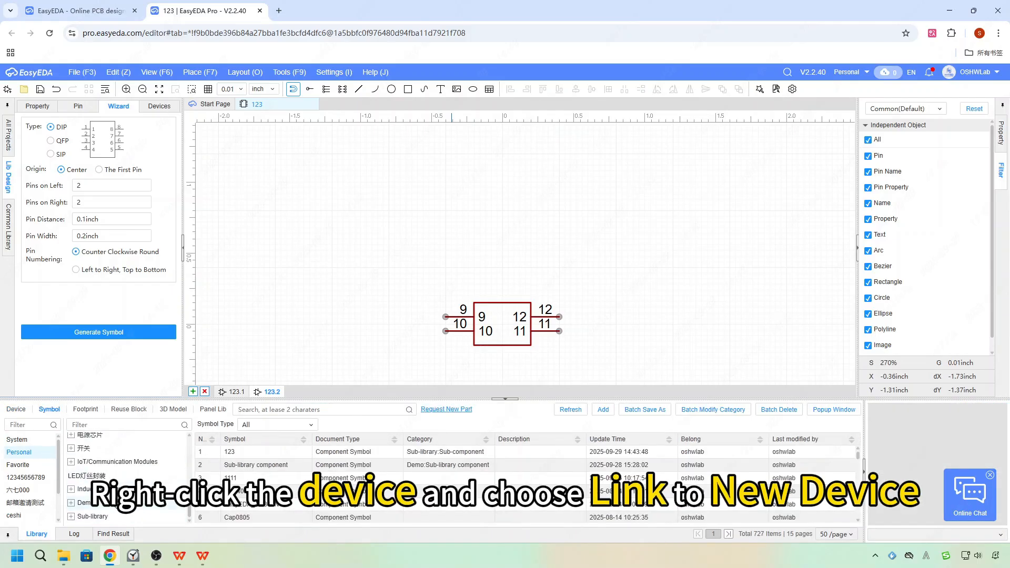
click(105, 517)
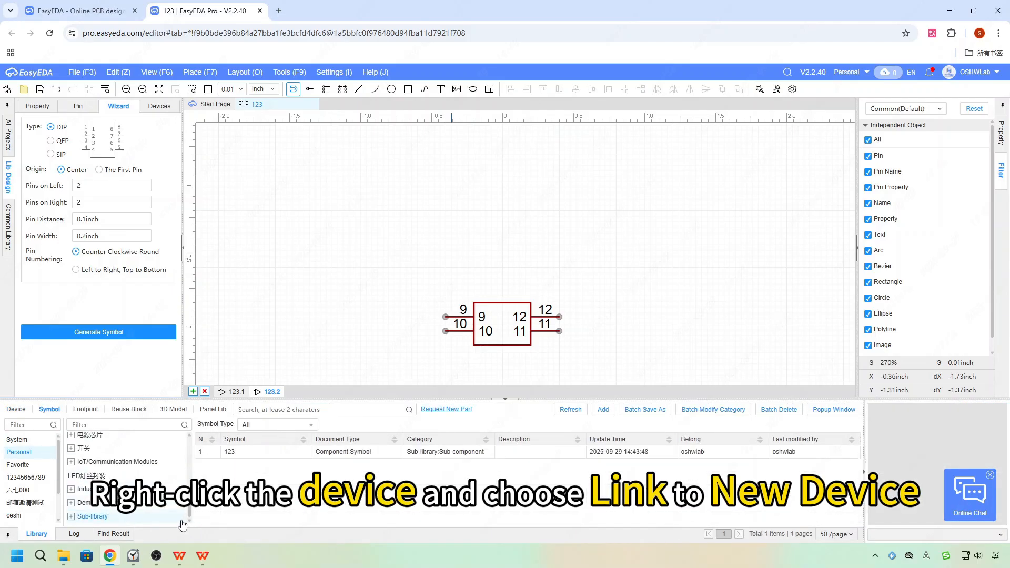
Start creating a new device linked to symbol 123 from the personal symbol library.
click(346, 456)
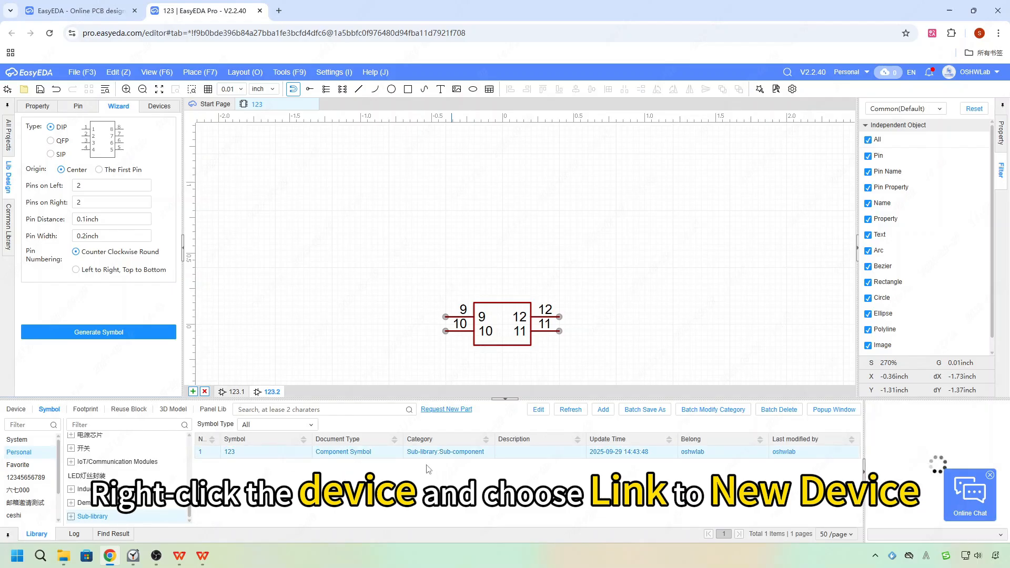
right_click(479, 453)
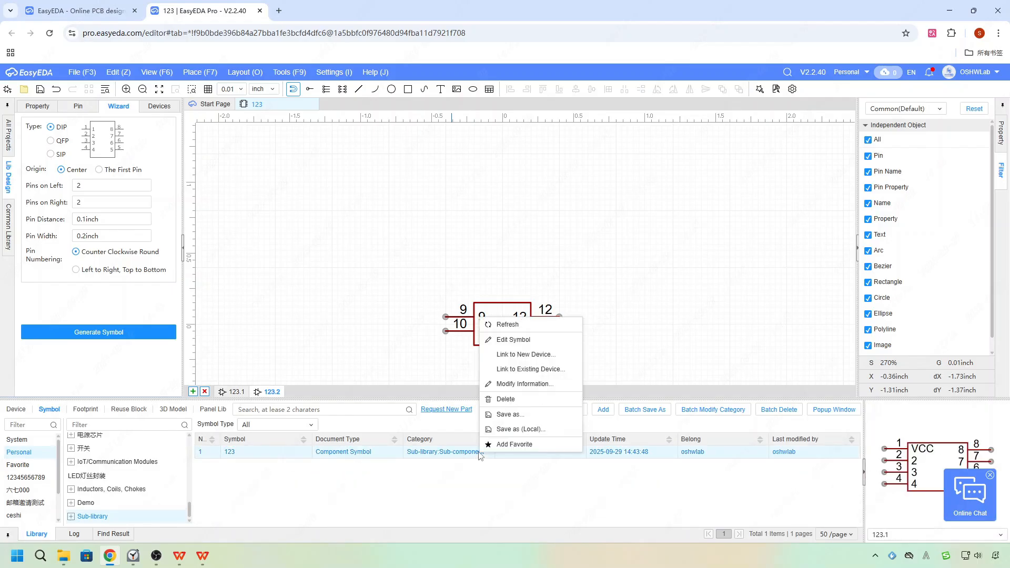
click(558, 360)
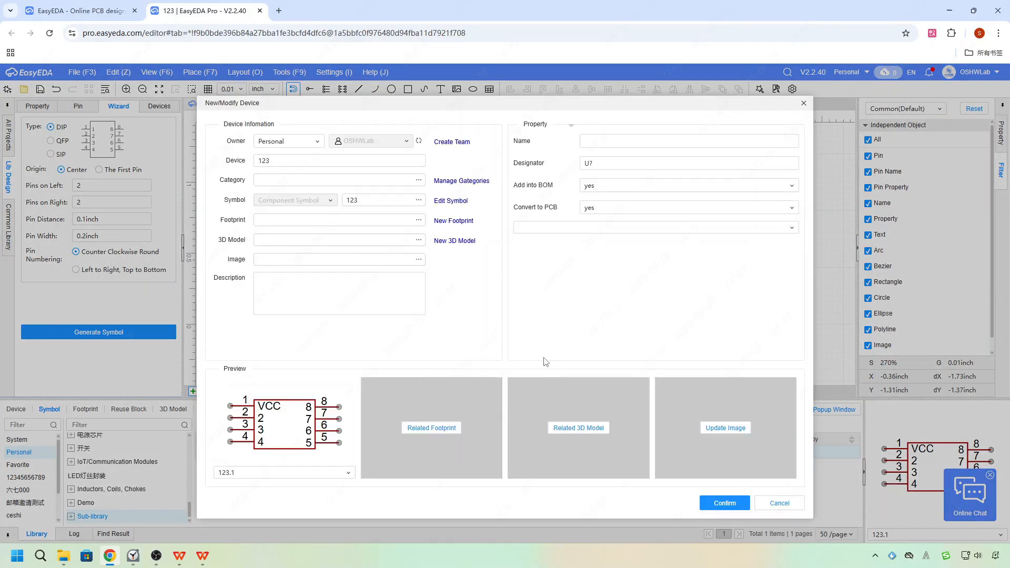
Open the footprint manager for the device, preview sub-part 123.2, and browse the system footprint categories.
click(453, 436)
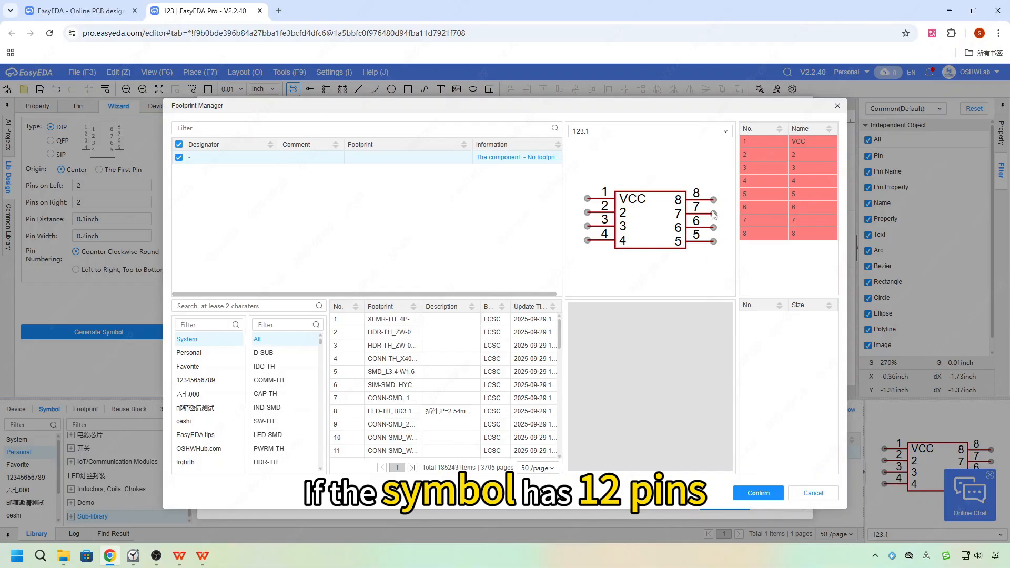
click(720, 131)
click(708, 159)
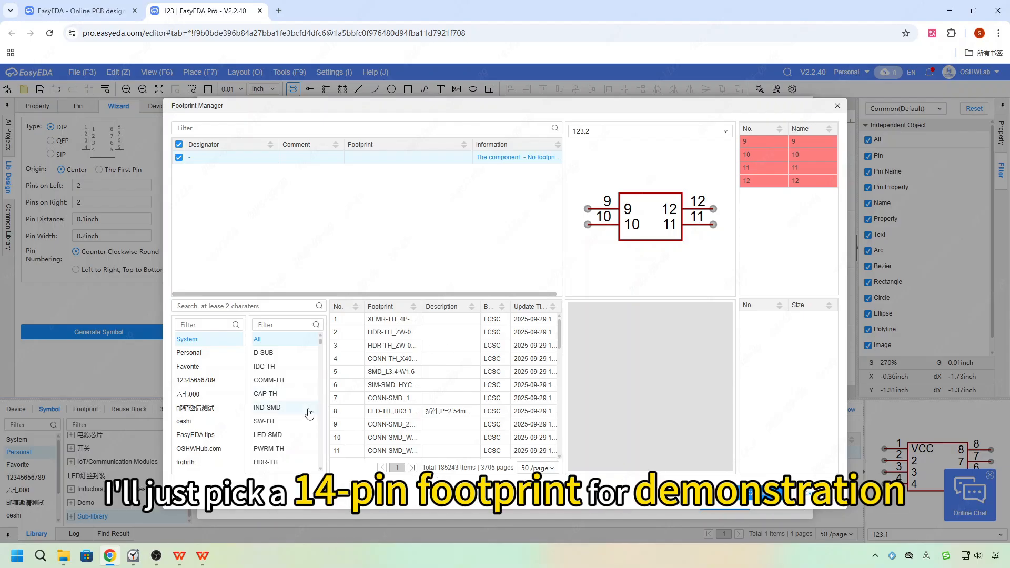
scroll(294, 414, down, 2)
scroll(295, 415, down, 3)
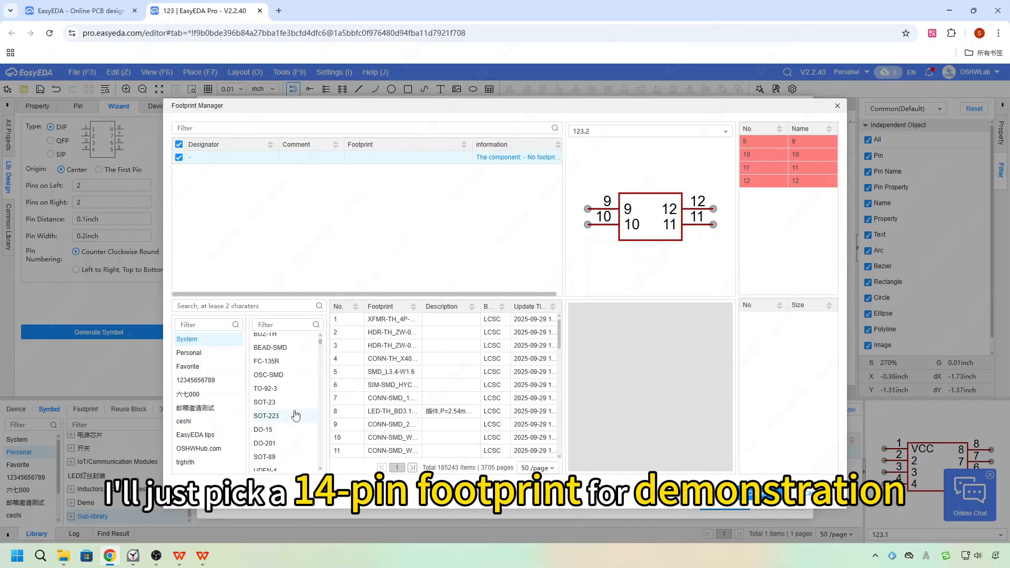
scroll(294, 413, down, 3)
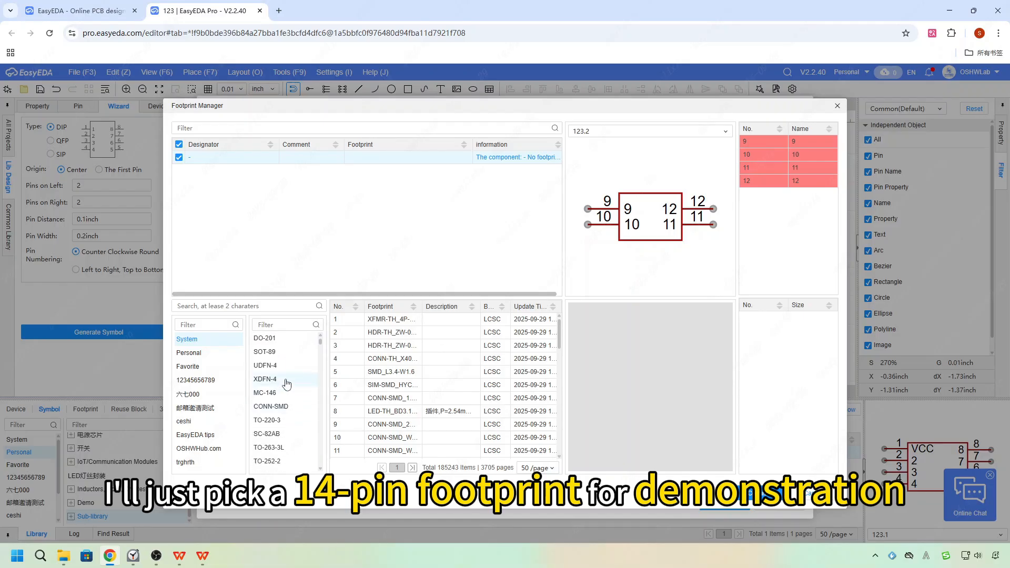
scroll(286, 384, down, 5)
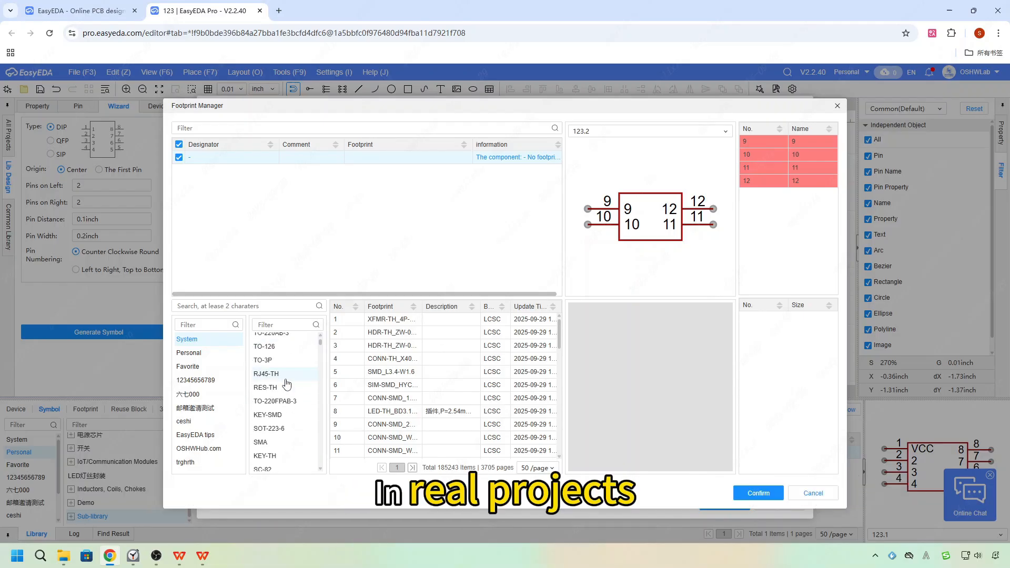
scroll(289, 387, down, 6)
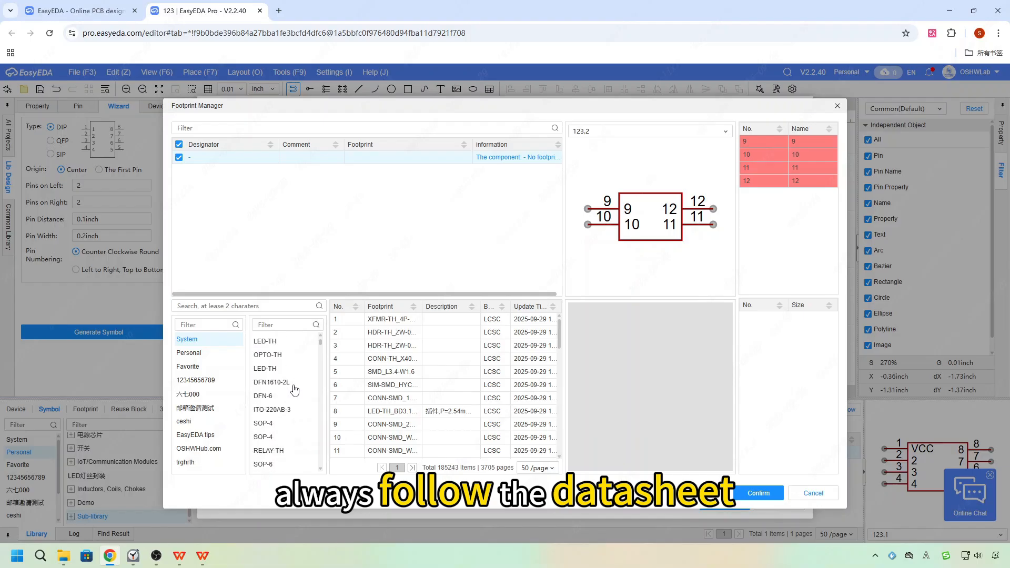
scroll(292, 392, down, 3)
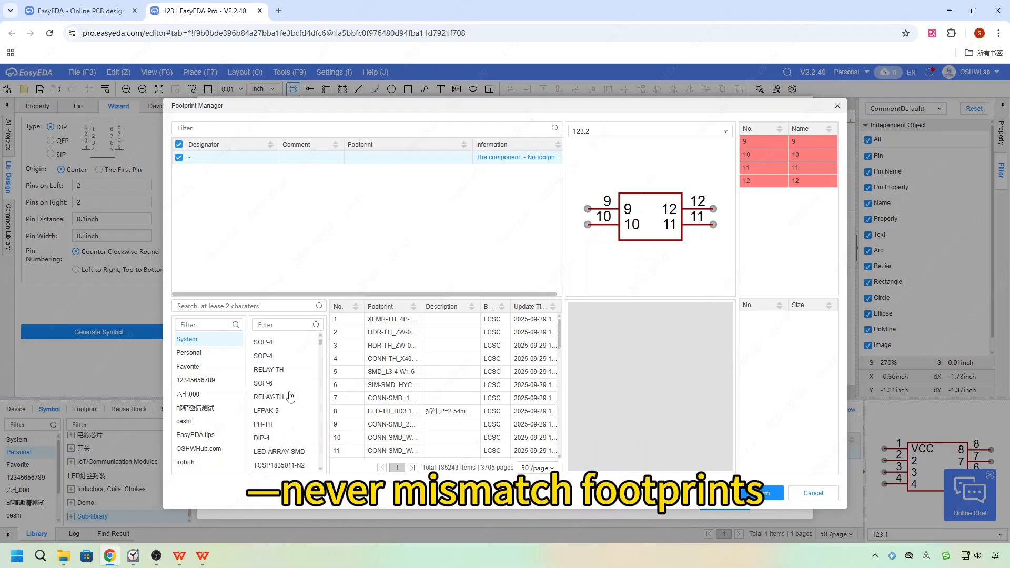
Filter footprint categories by 14, choose SOP-14, and select footprint SOP-14_L8.7-W3.9-P1.24-LS6.0-BL.
click(293, 323)
text(14)
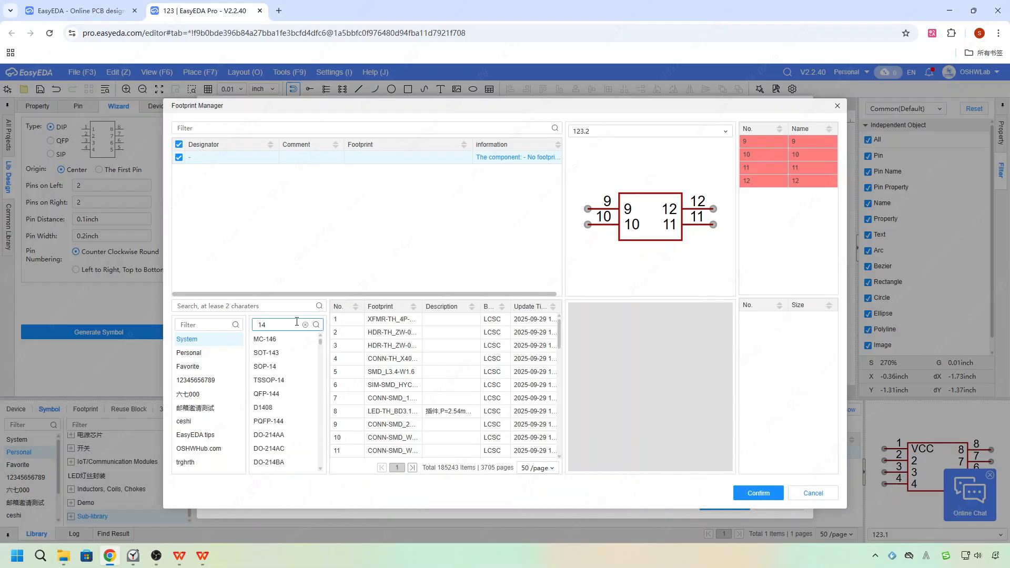
click(292, 366)
click(446, 321)
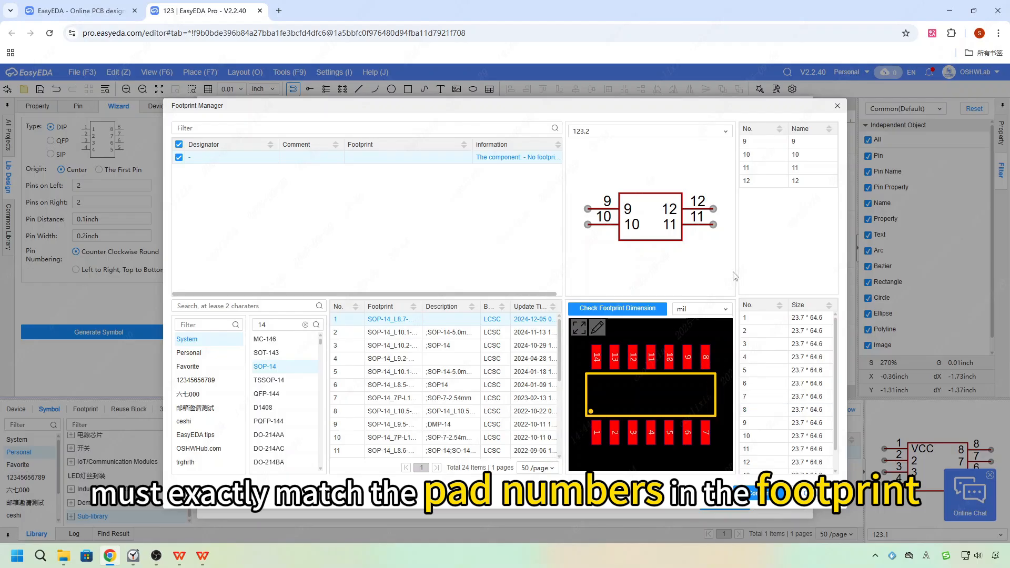
Check the footprint pad numbers against the sub-part pins and confirm the footprint assignment.
scroll(773, 465, down, 1)
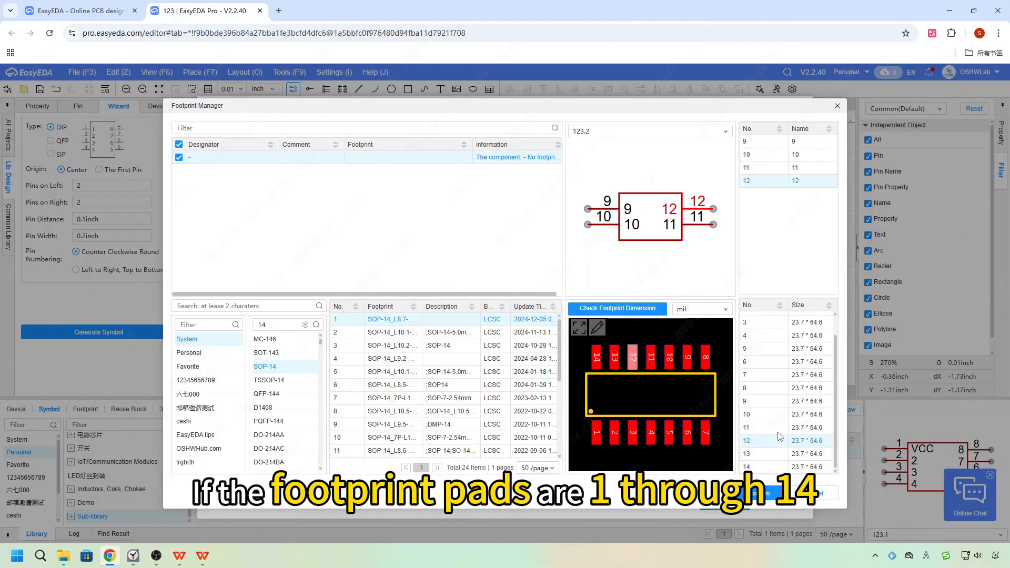
click(704, 133)
click(700, 152)
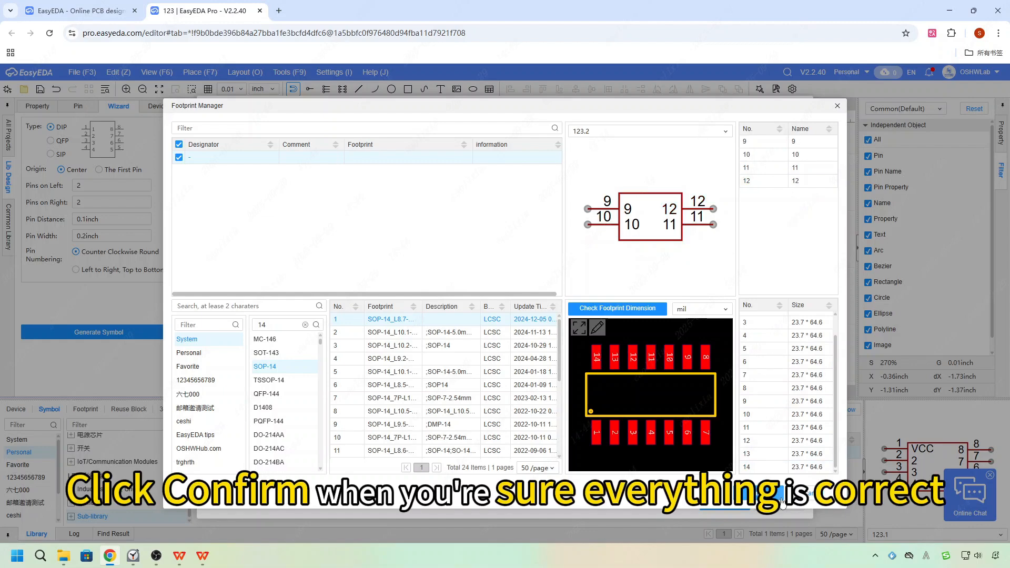
click(757, 492)
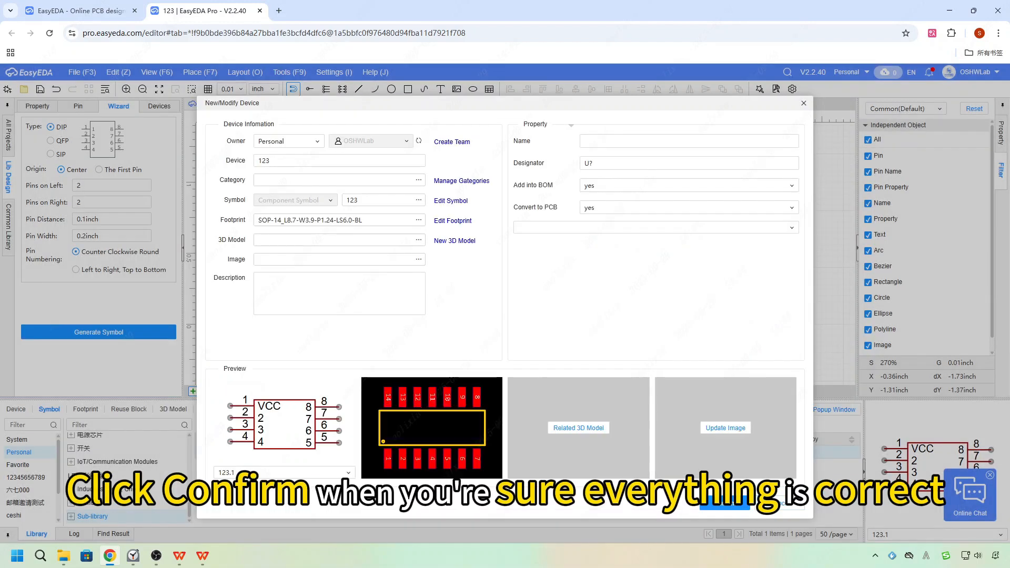
Confirm the new device 123, keeping the existing footprint library entry.
click(730, 506)
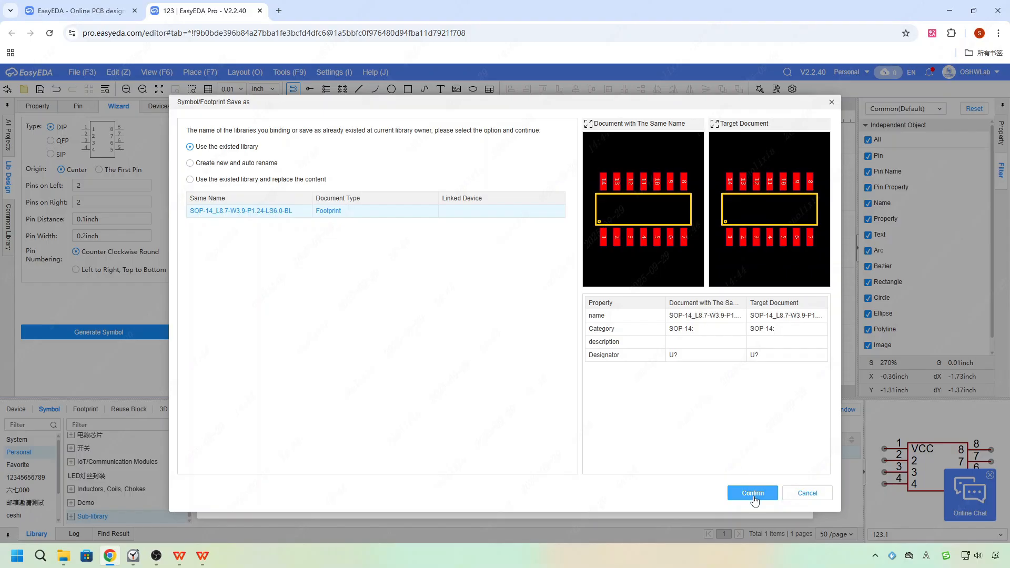
click(753, 494)
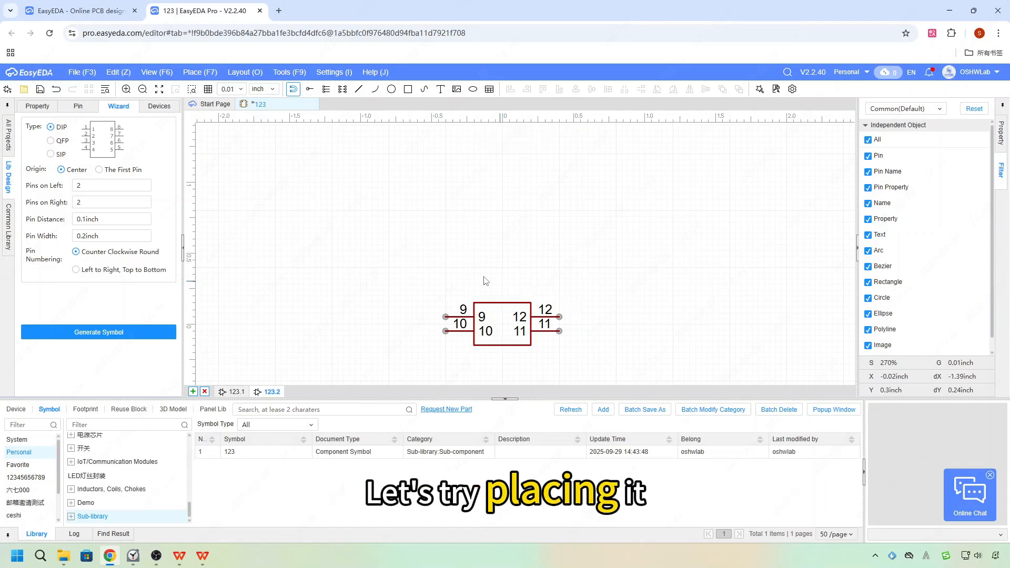
Close the symbol 123 editor tab, saving the file.
click(314, 105)
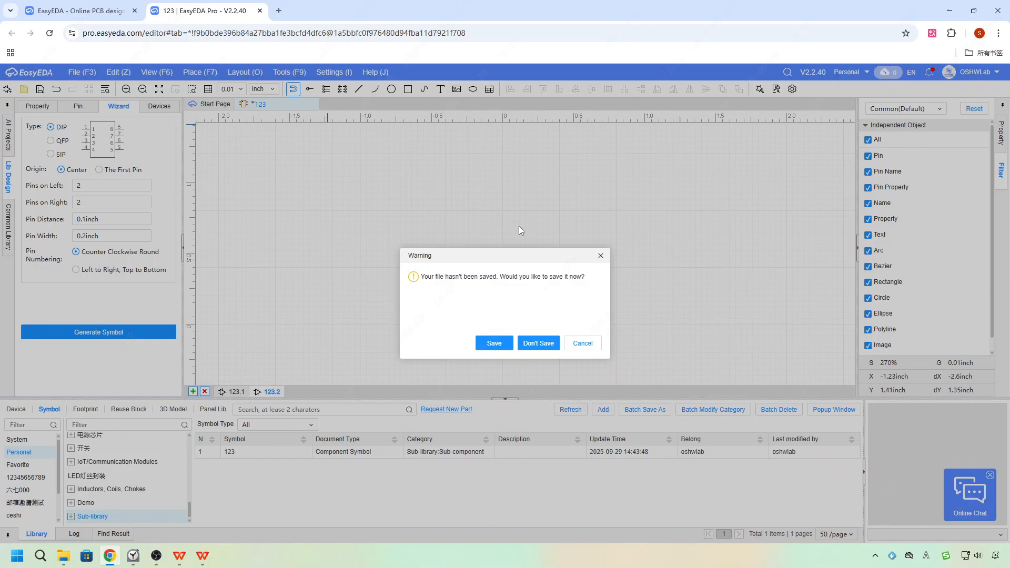
click(598, 259)
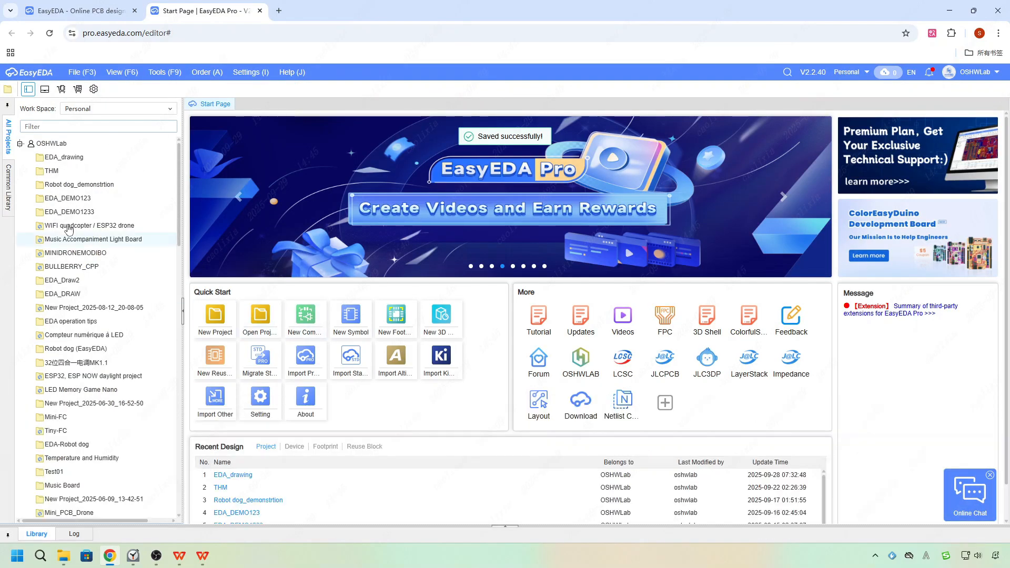
Open the EDA_drawing project's schematic page P1.
double_click(94, 157)
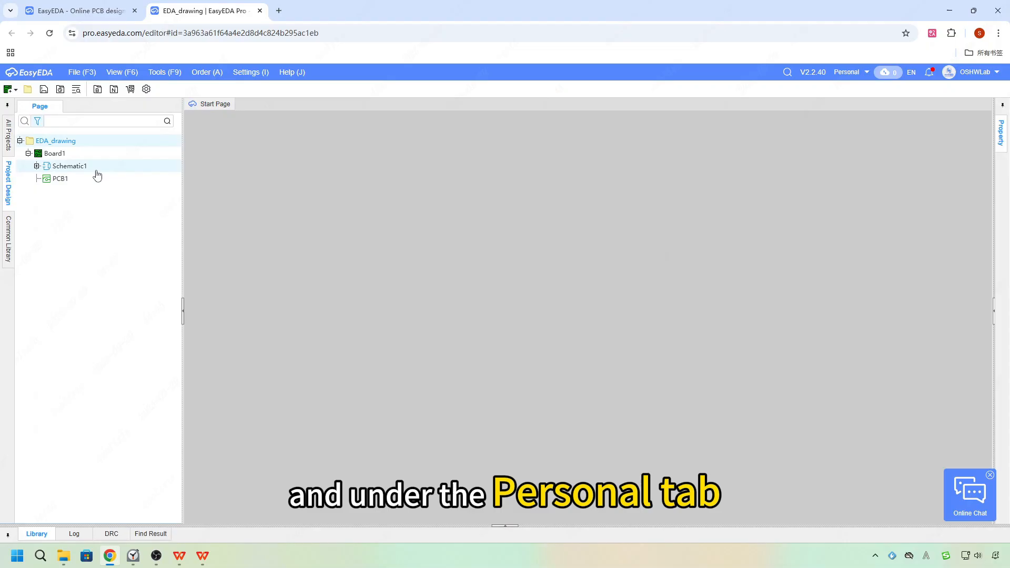
double_click(84, 166)
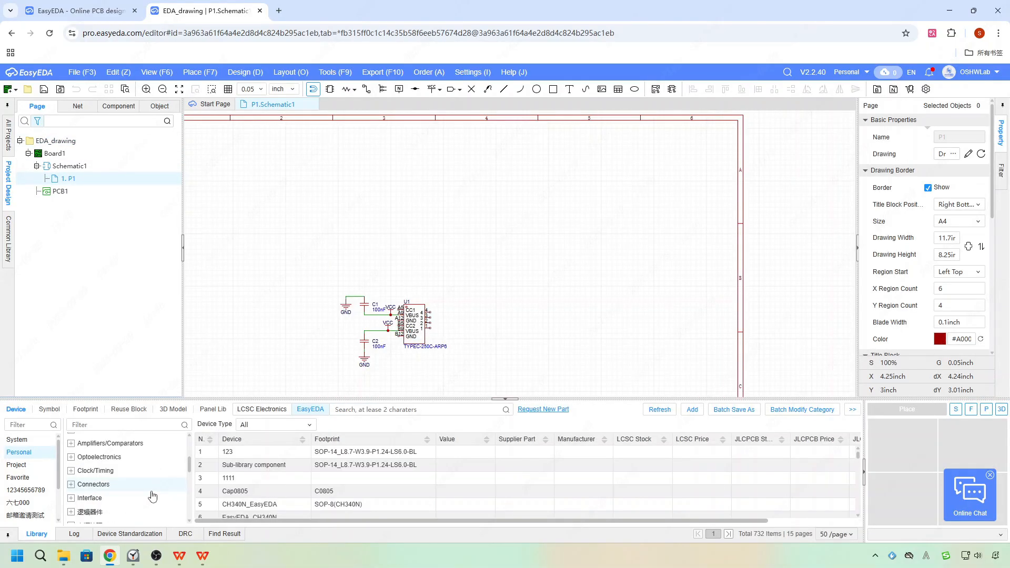
Select device 123 from the personal device library and start placing it.
scroll(150, 494, up, 1)
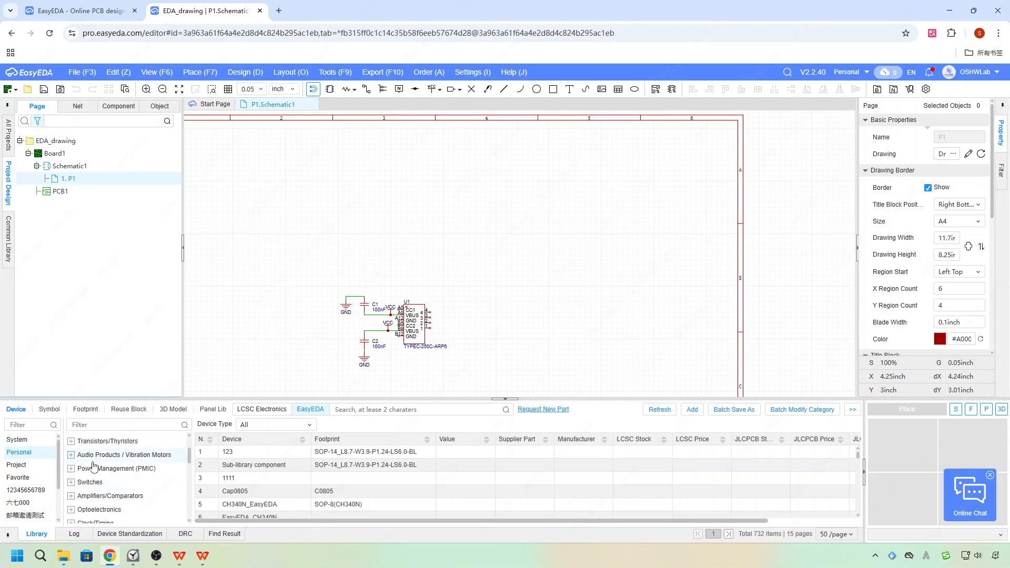
scroll(105, 468, up, 3)
click(255, 452)
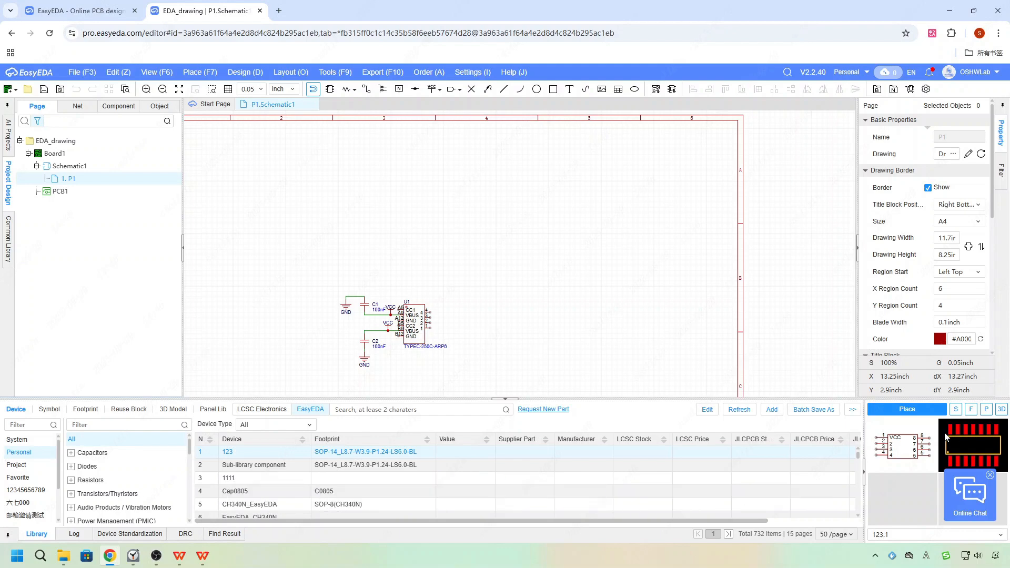
click(907, 409)
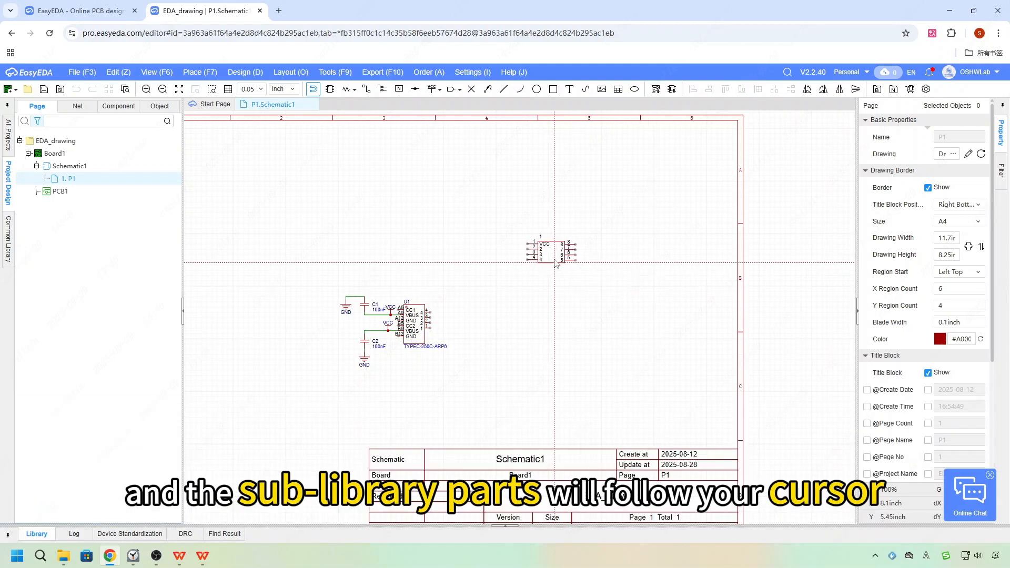
Place both sub-parts of device 123 on the schematic and nudge the second sub-part slightly.
scroll(512, 256, up, 2)
click(414, 273)
click(561, 273)
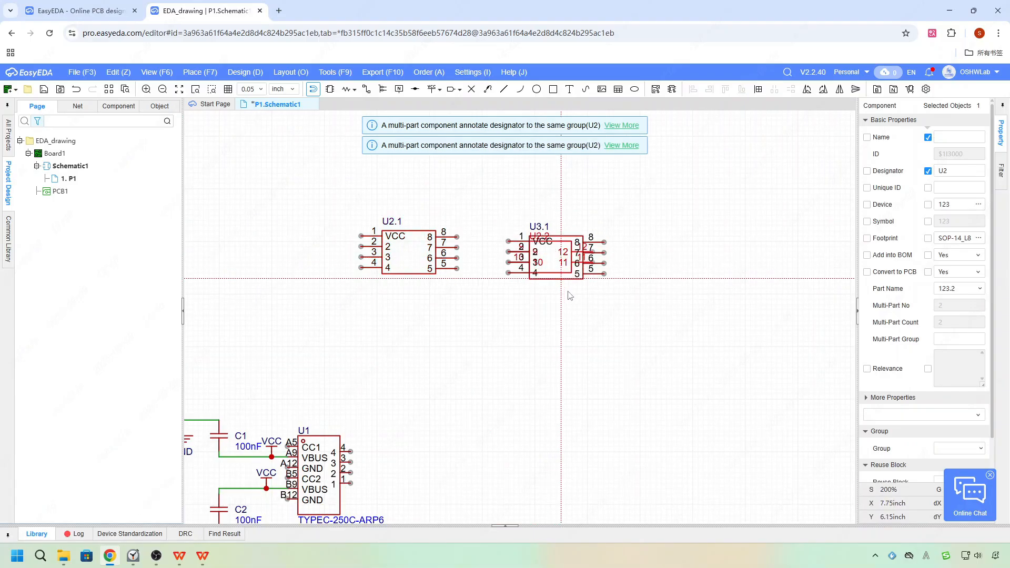
right_click(561, 332)
drag(549, 251, 554, 241)
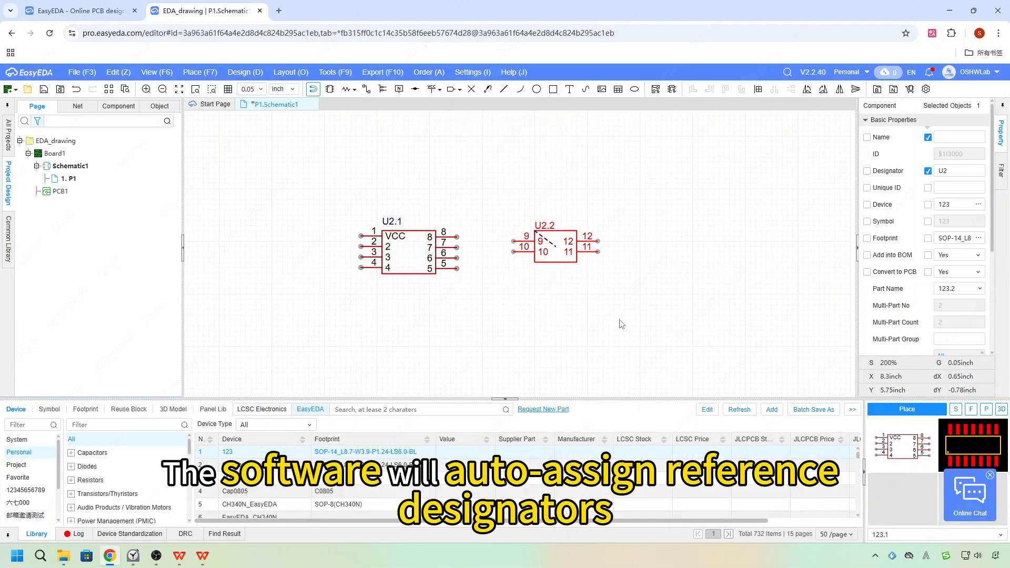